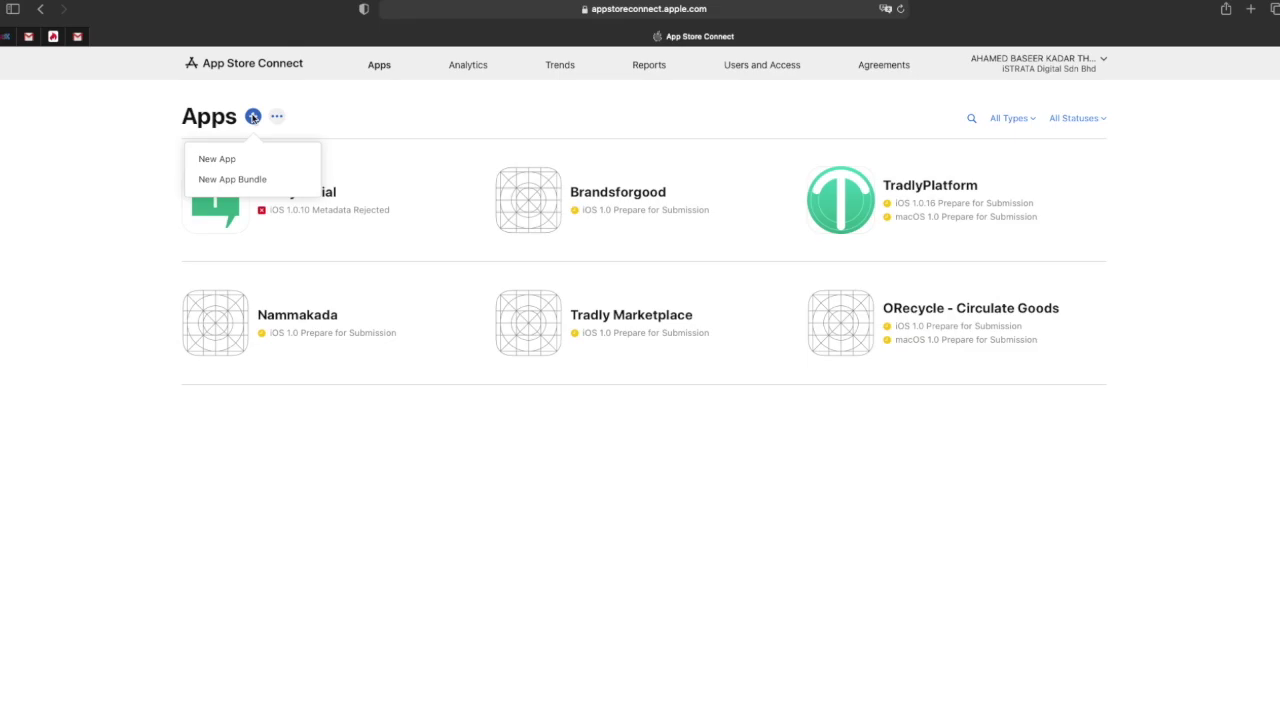
pyautogui.click(131, 154)
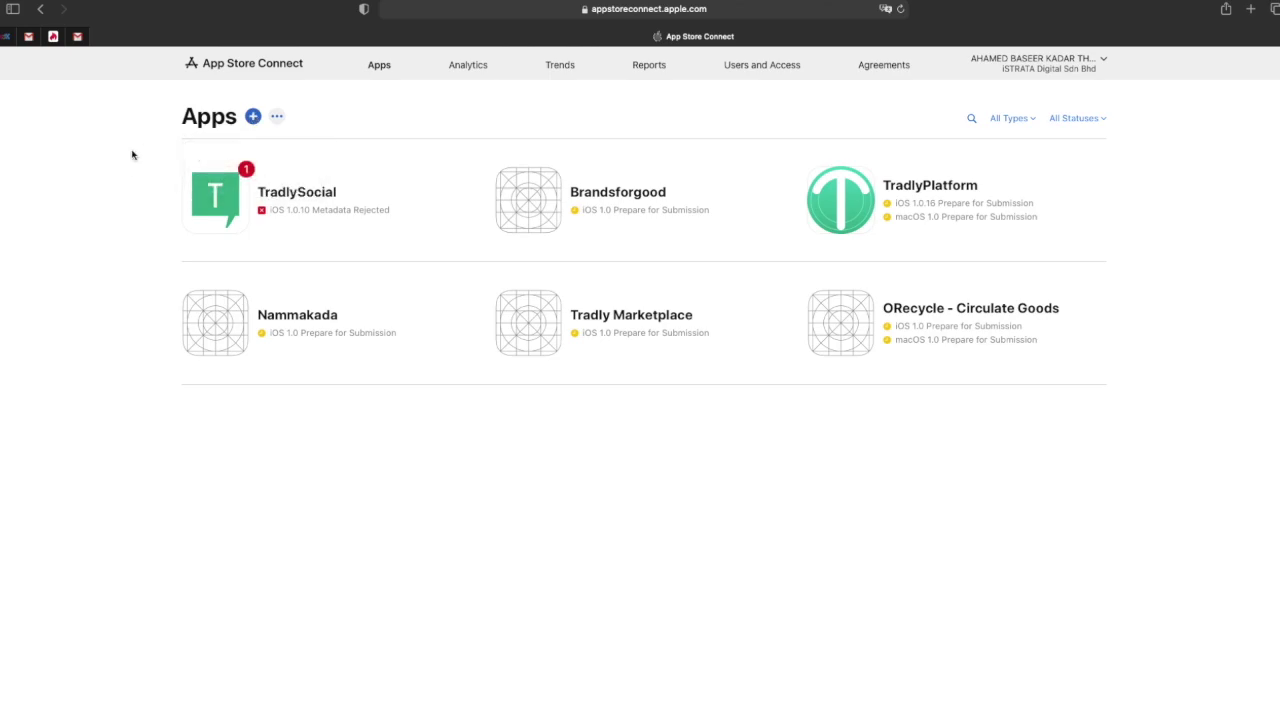
pyautogui.click(675, 8)
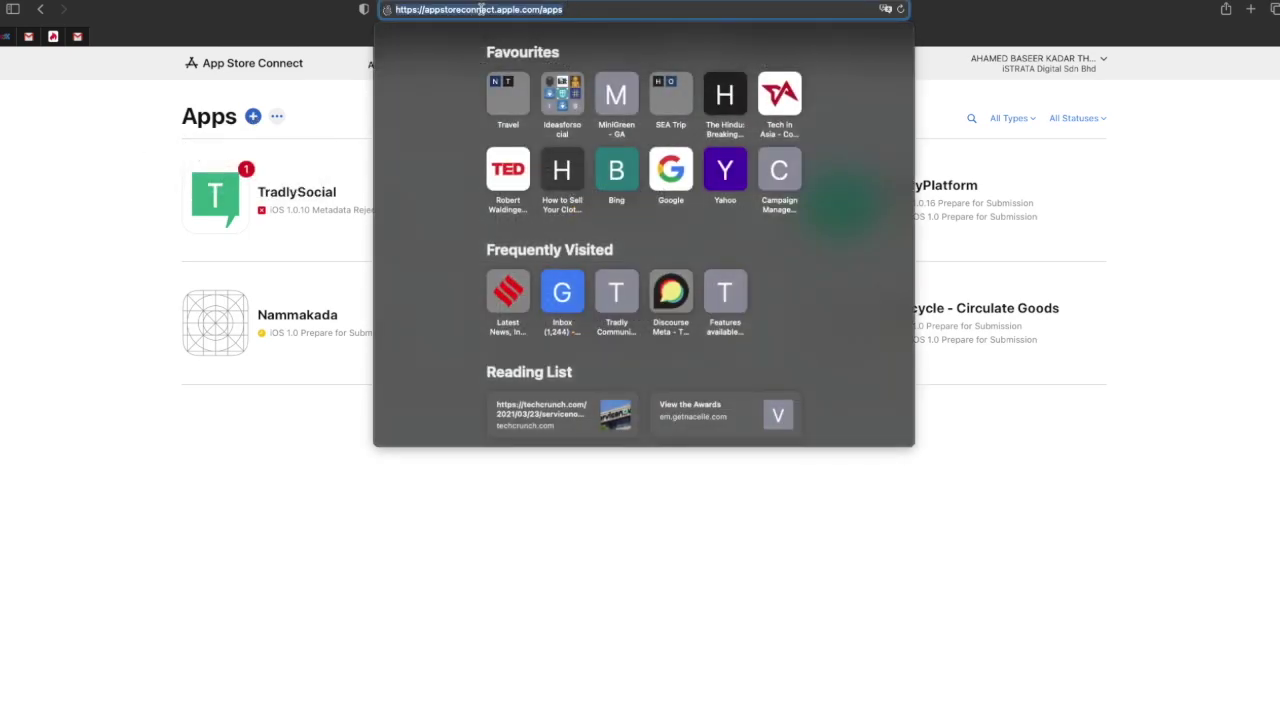
pyautogui.click(108, 137)
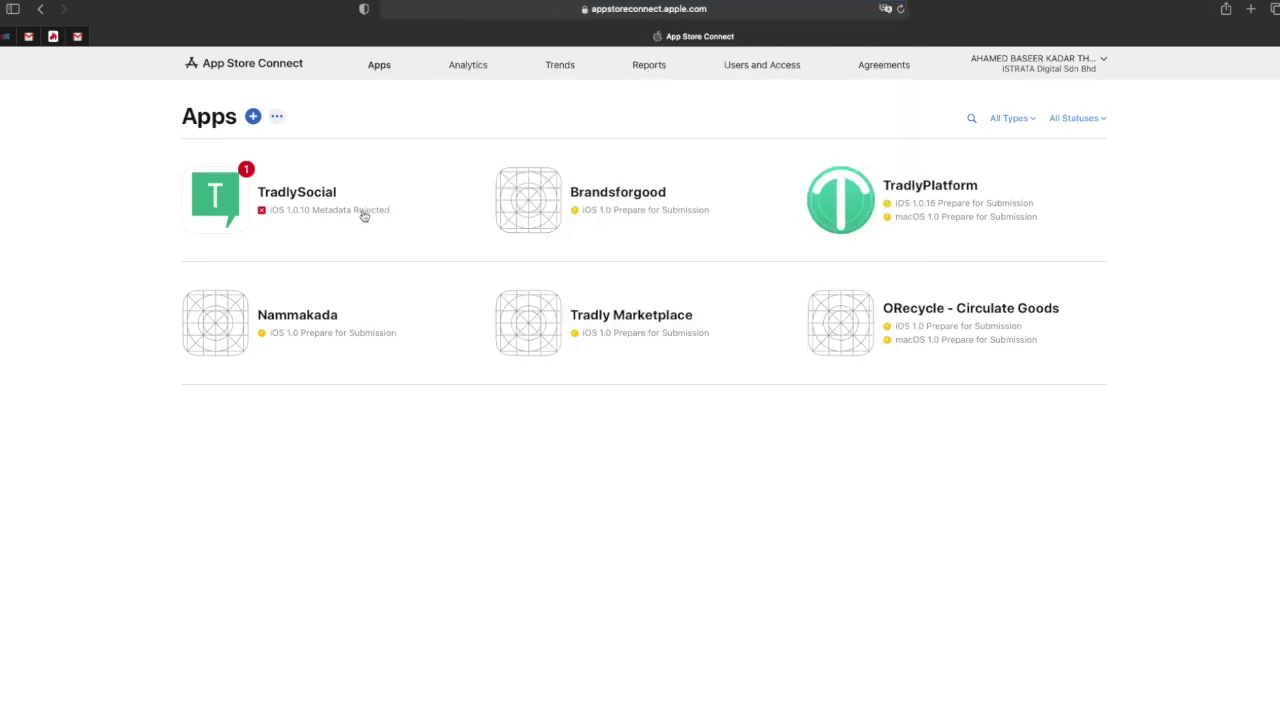
# Step: Open the new app form and check which bundle IDs are available, then cancel the form
pyautogui.click(251, 118)
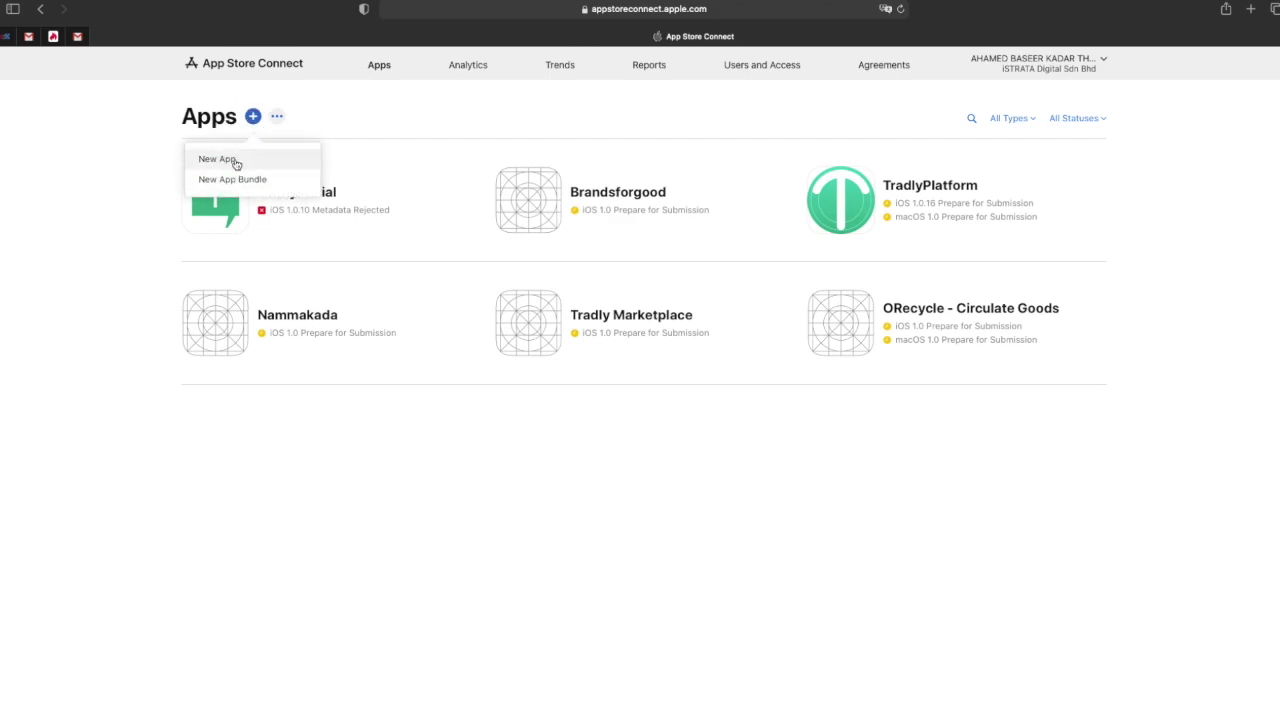
pyautogui.click(238, 160)
pyautogui.click(533, 396)
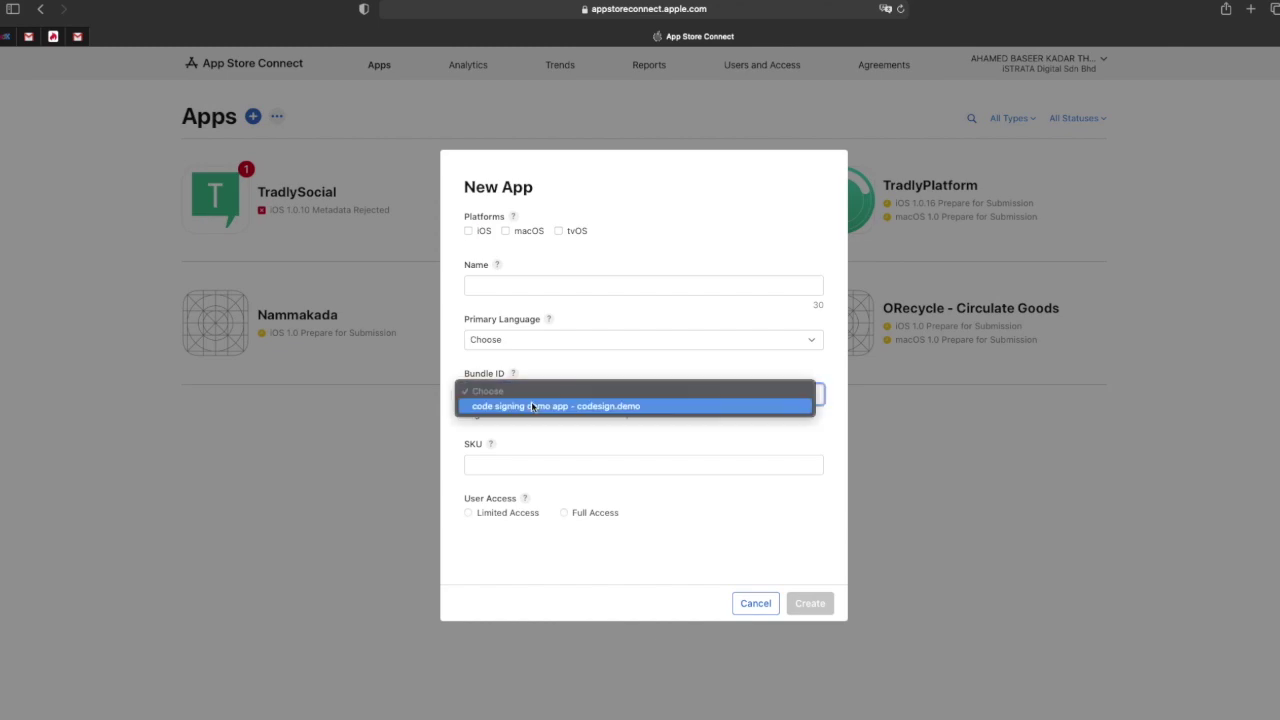
pyautogui.click(758, 612)
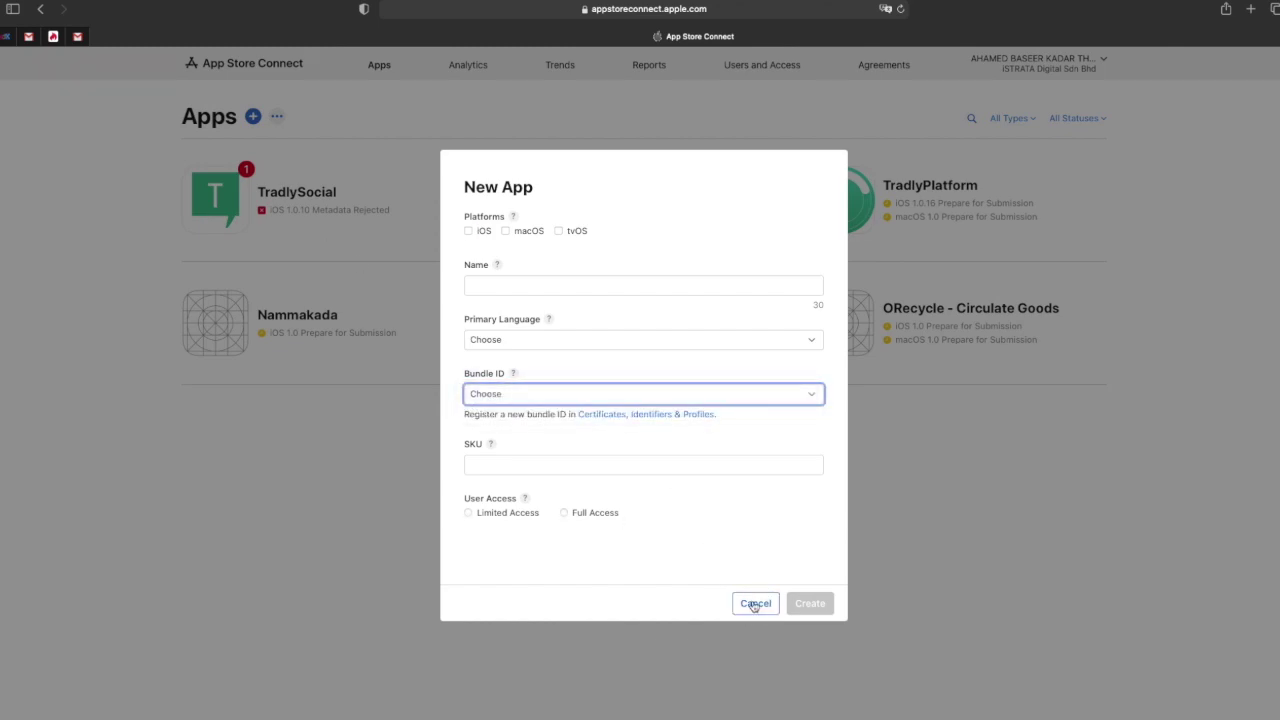
pyautogui.click(755, 604)
pyautogui.click(253, 117)
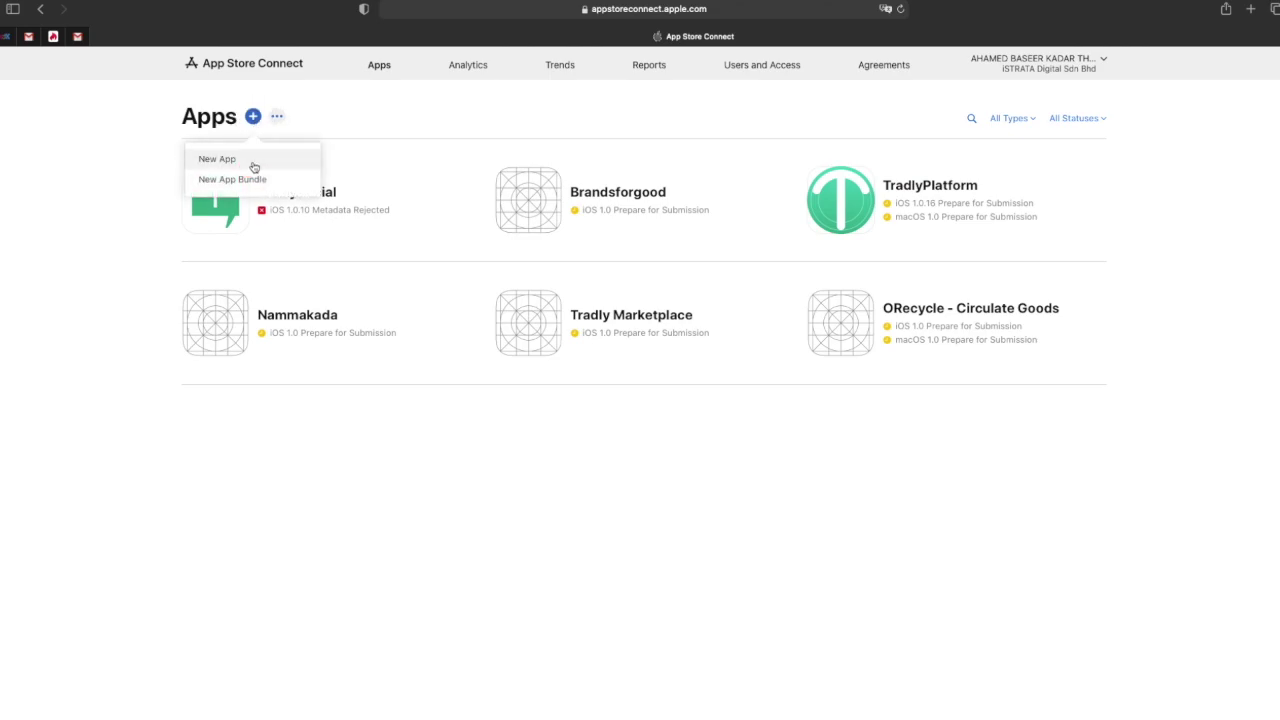
pyautogui.click(254, 180)
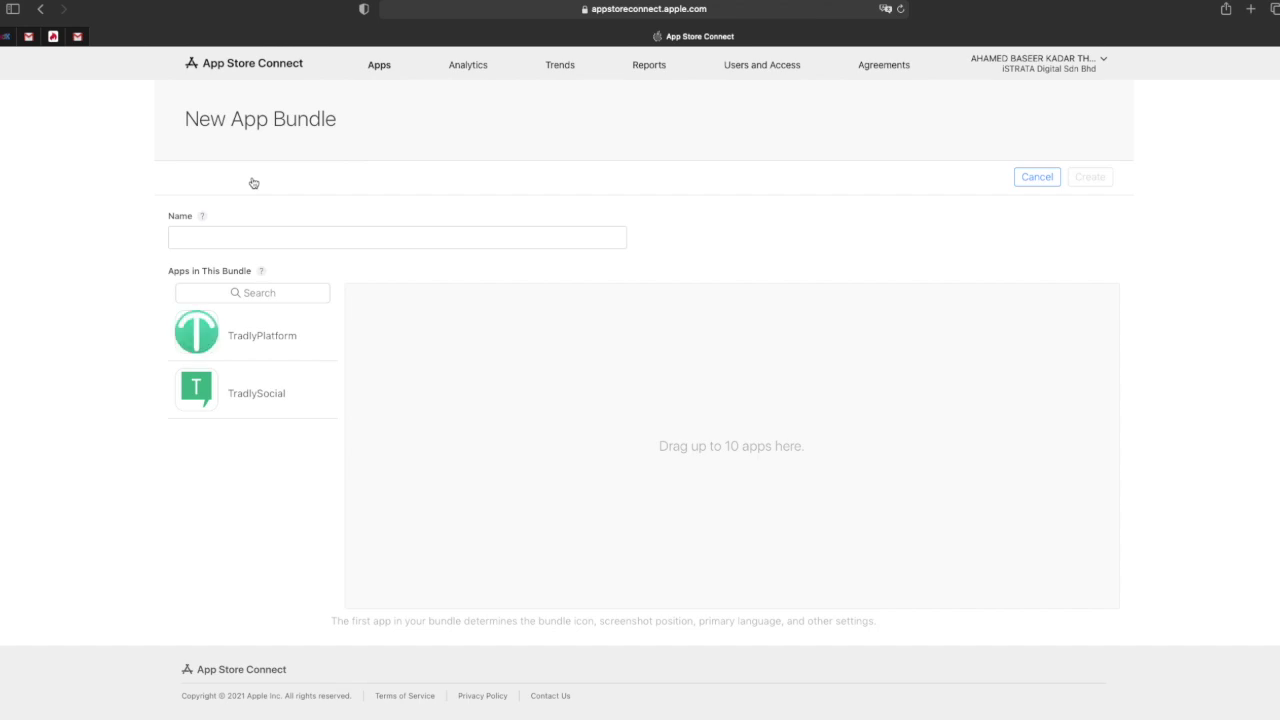
pyautogui.click(409, 248)
pyautogui.click(355, 238)
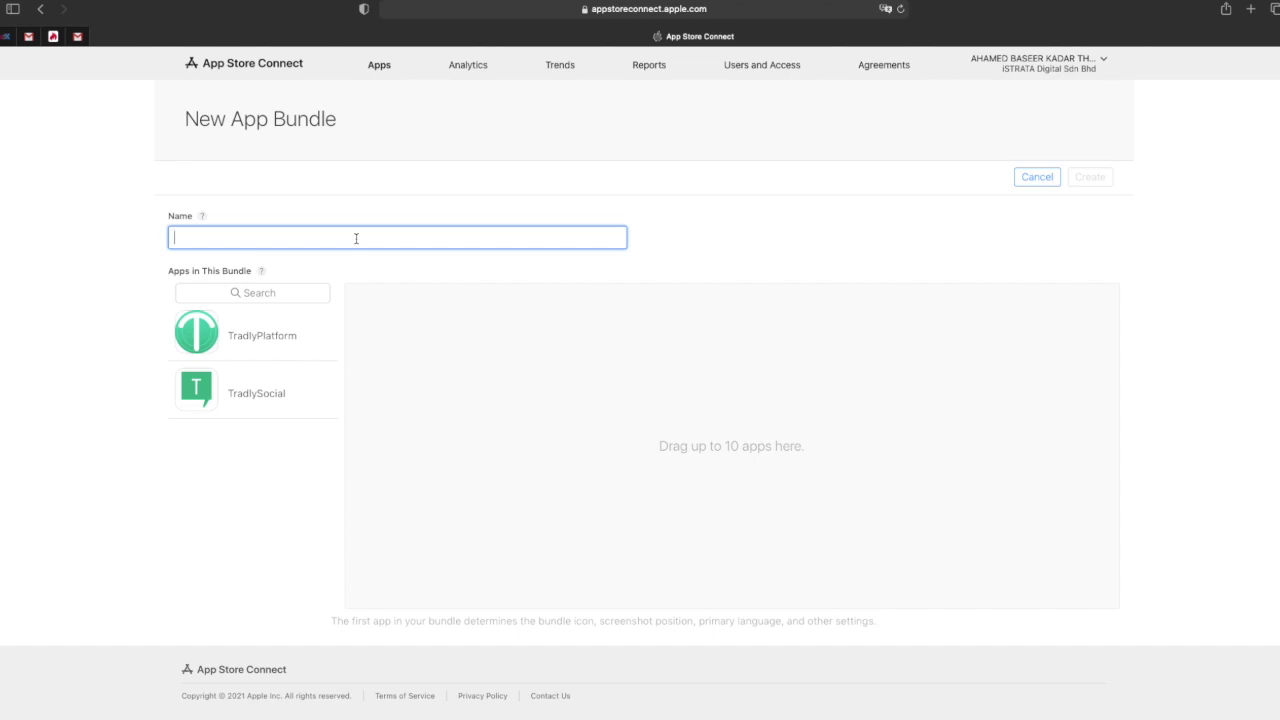
pyautogui.write('Kukku')
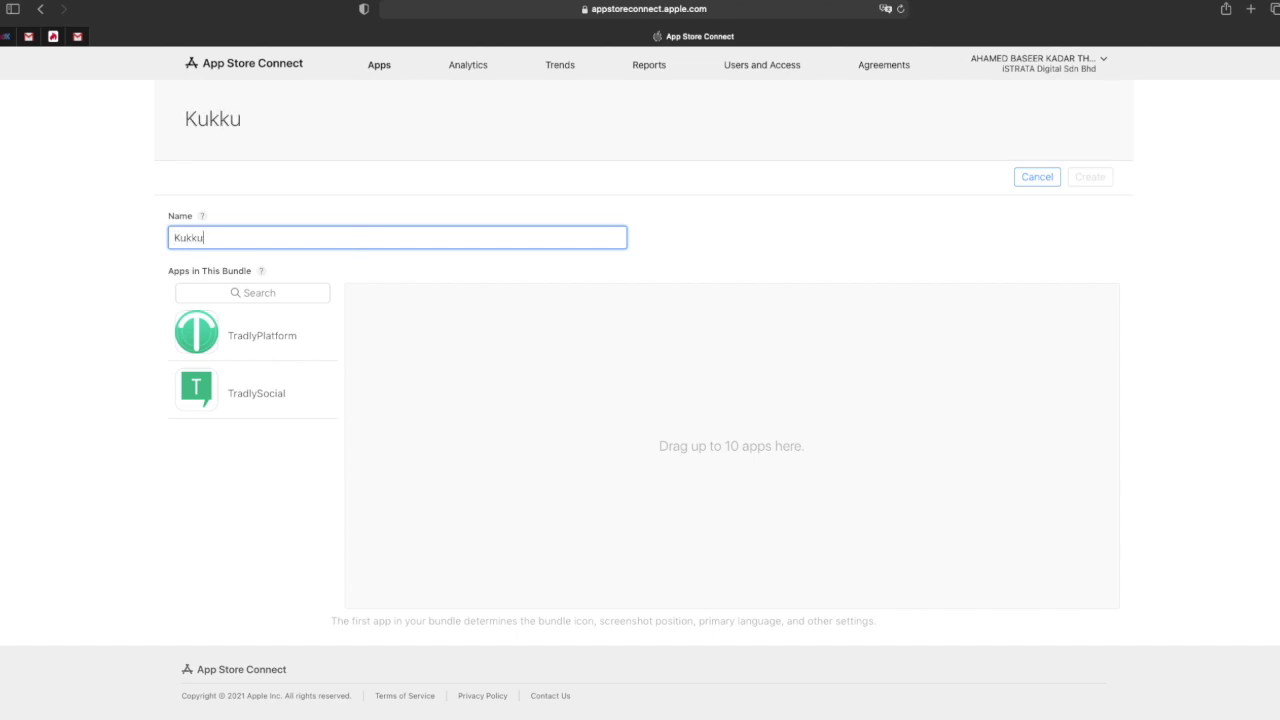
pyautogui.click(836, 253)
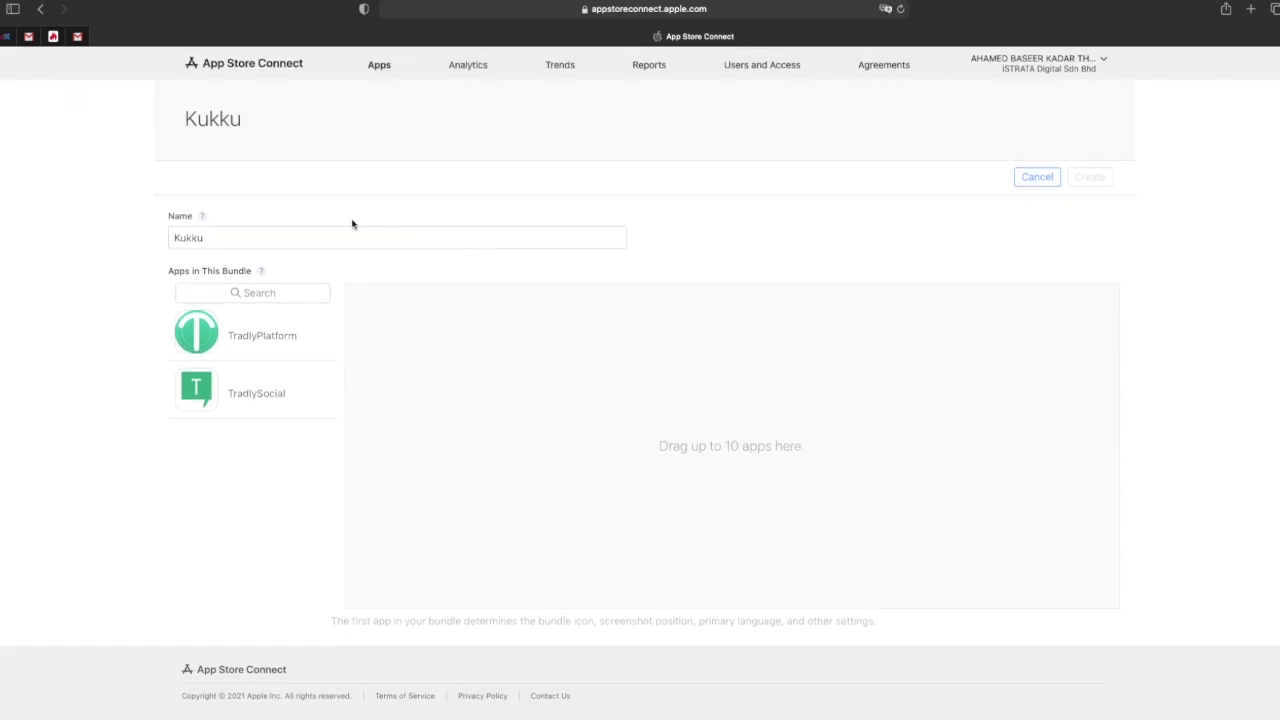
pyautogui.doubleClick(240, 237)
pyautogui.press('BackSpace')
pyautogui.click(826, 251)
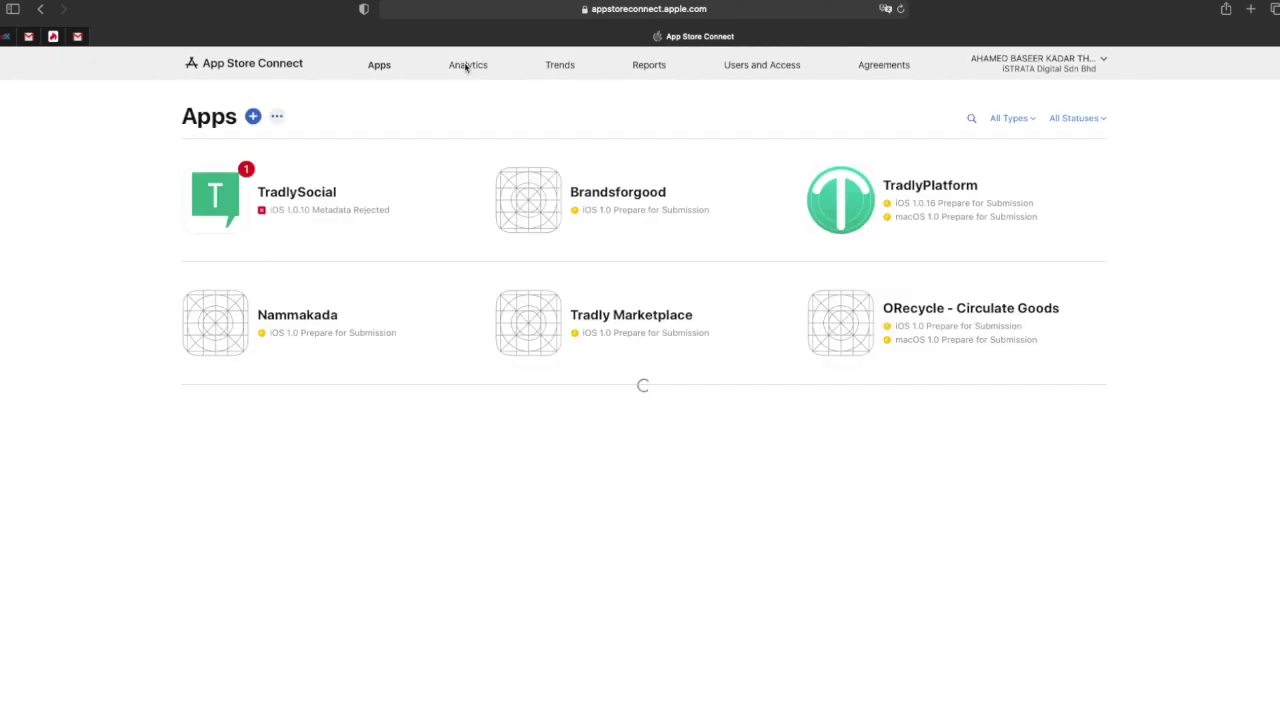
pyautogui.click(466, 67)
pyautogui.click(278, 117)
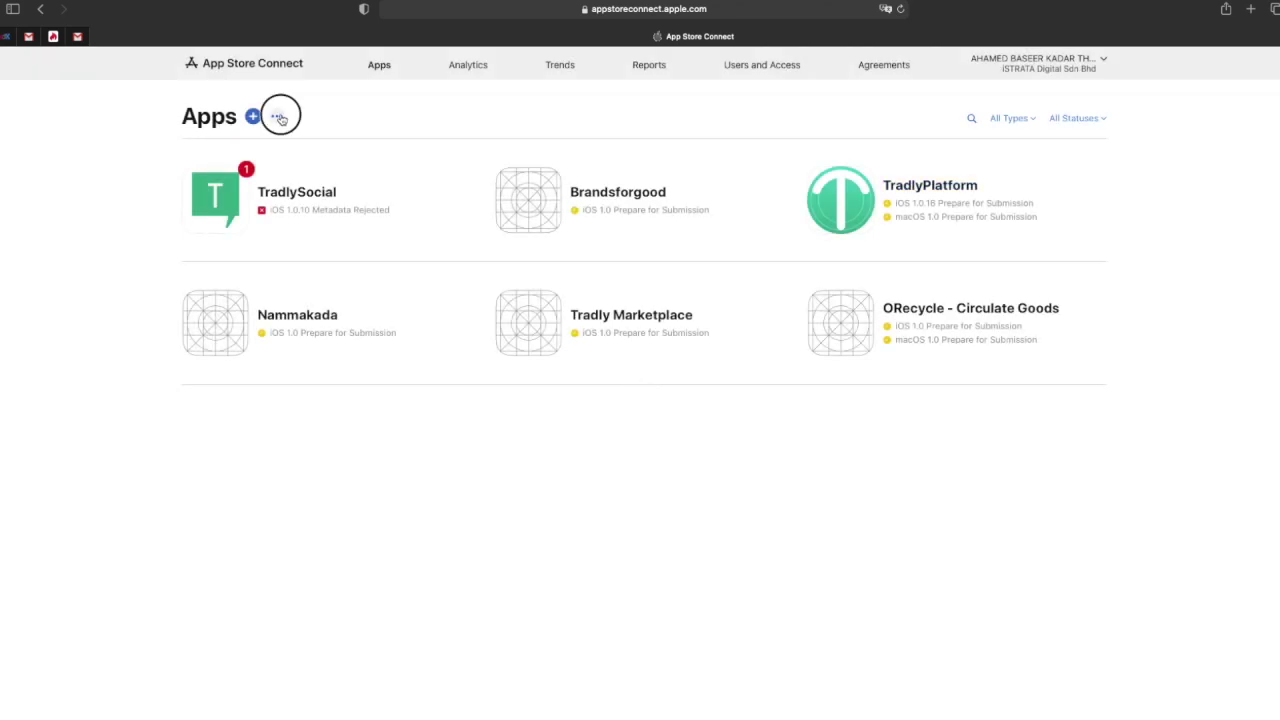
pyautogui.click(374, 123)
pyautogui.click(866, 70)
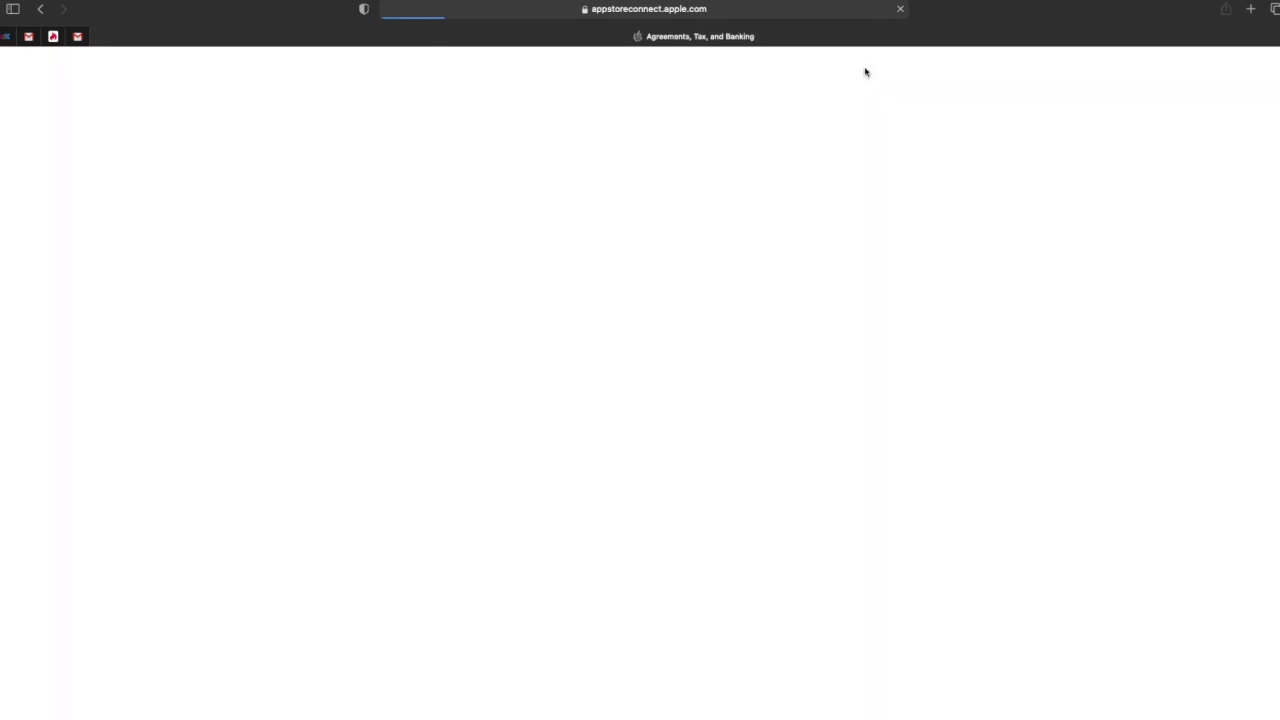
# Step: Go to developer.apple.com and open Certificates, Identifiers & Profiles in the developer account
pyautogui.click(604, 26)
pyautogui.write('developer.apple.com')
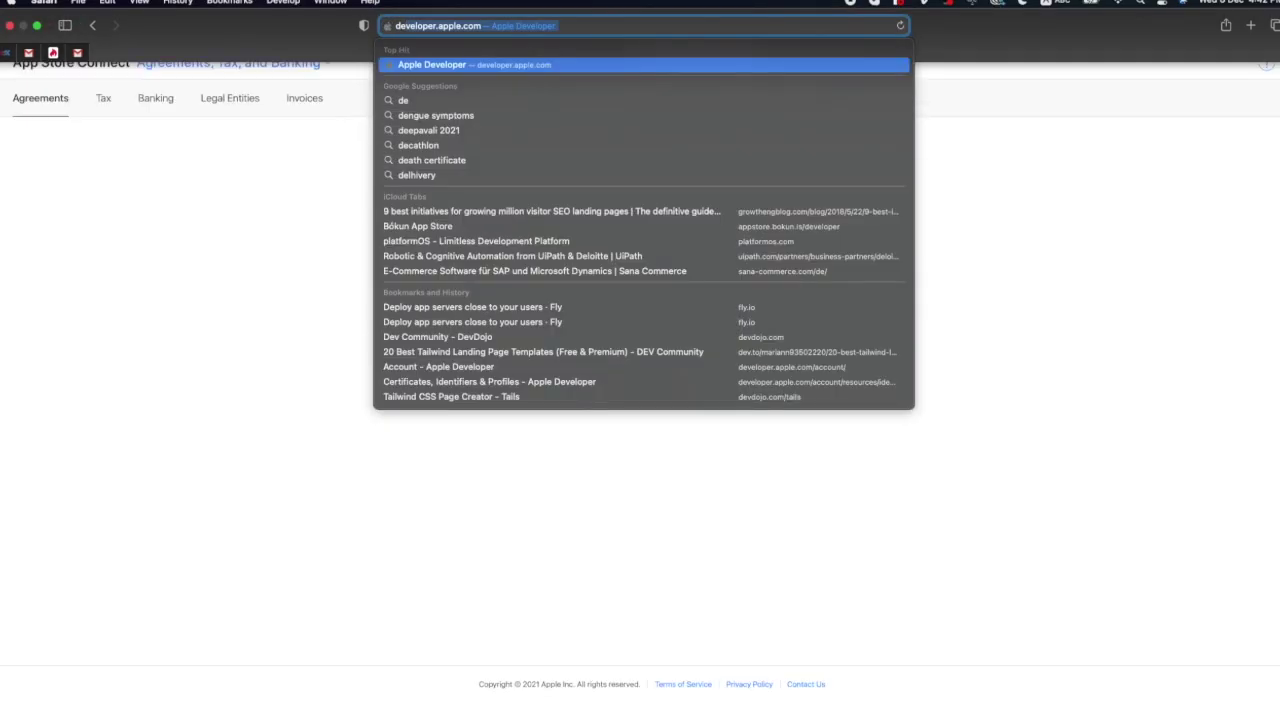
pyautogui.press('Return')
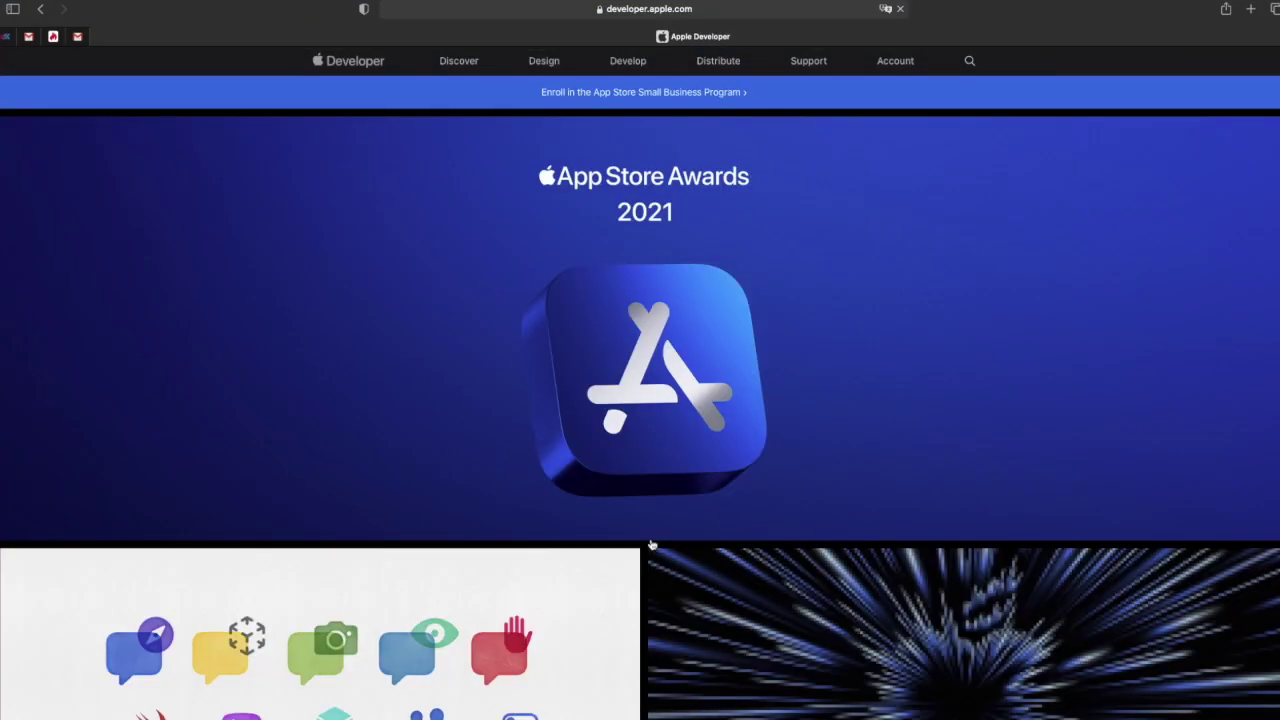
pyautogui.click(892, 61)
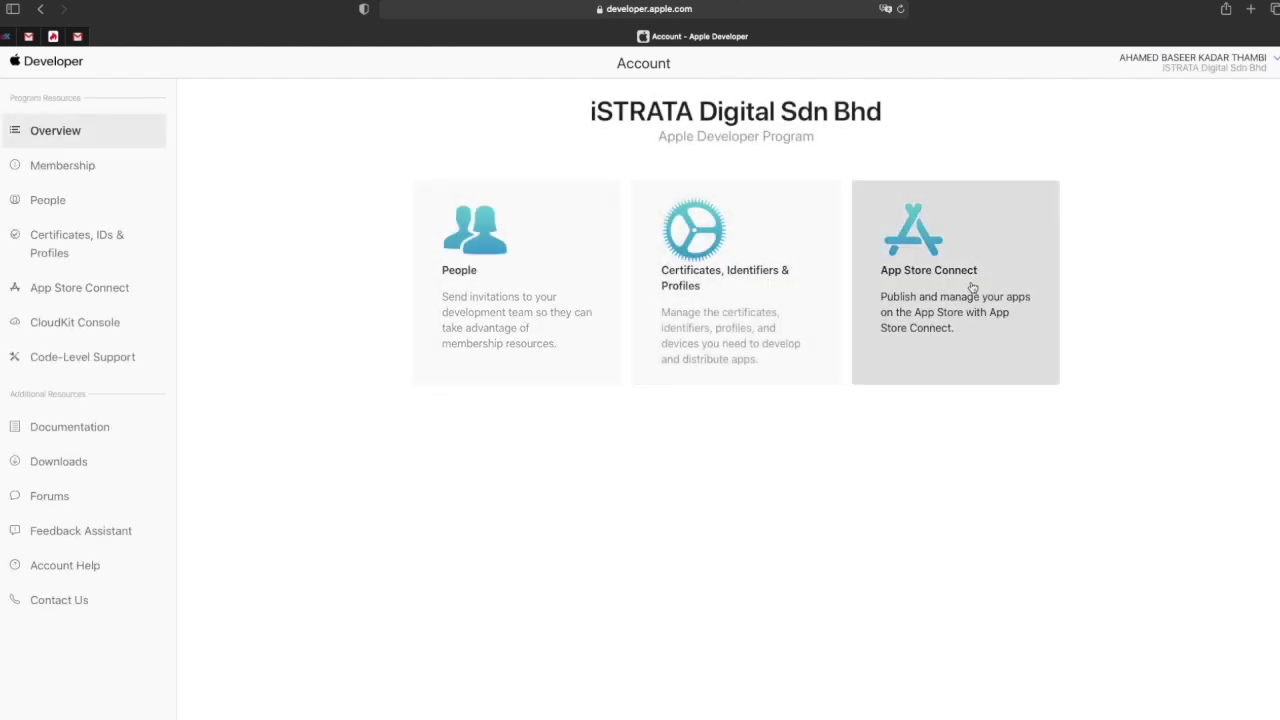
pyautogui.click(675, 275)
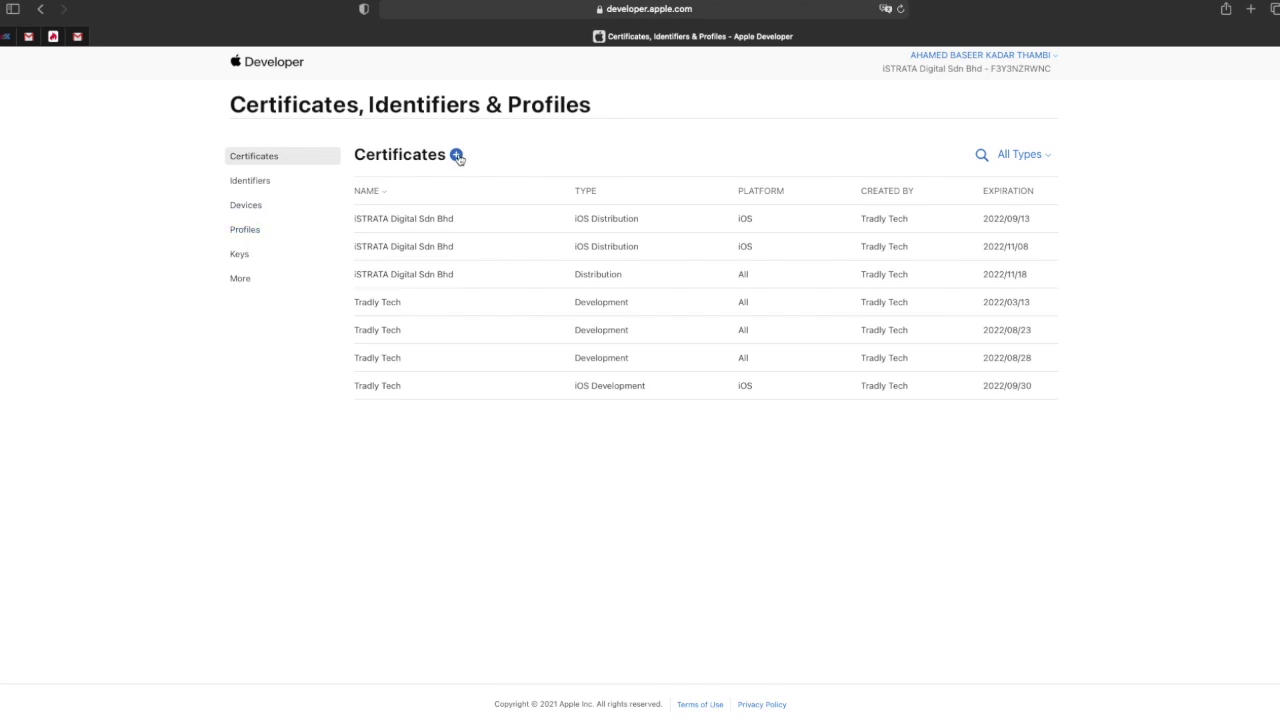
# Step: Start registering a new identifier of the App IDs kind and select App as its type
pyautogui.click(245, 181)
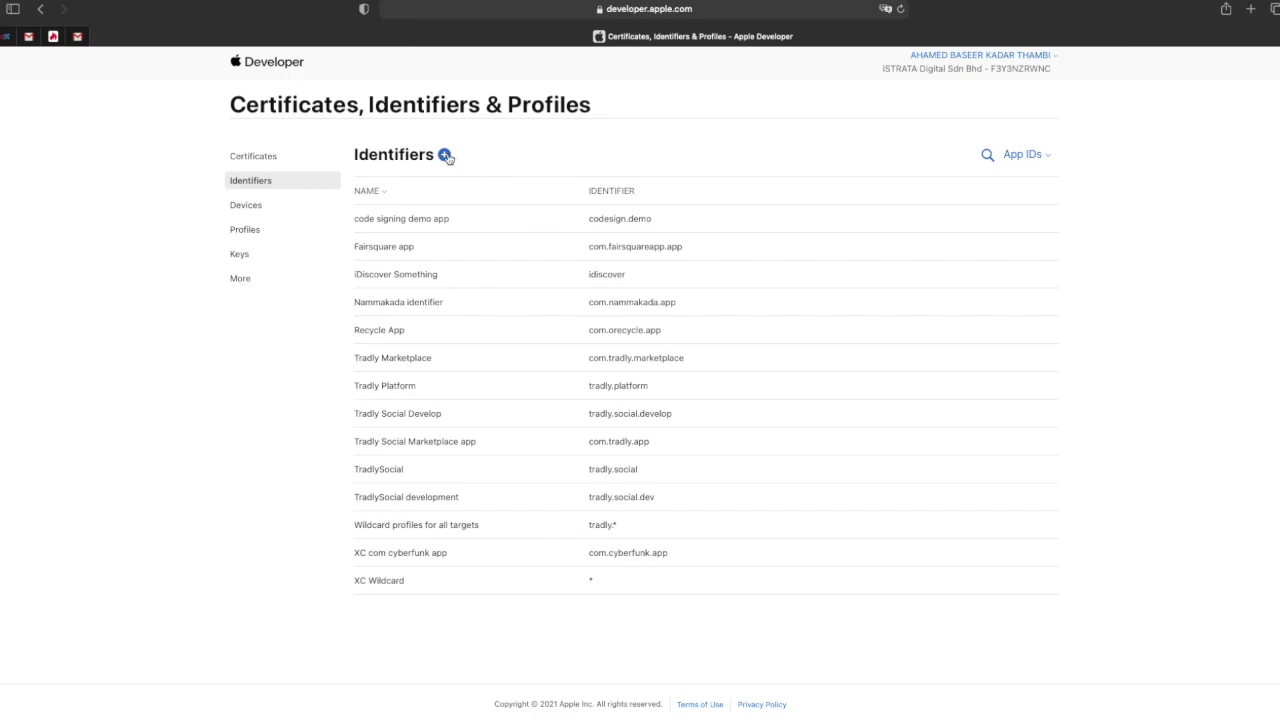
pyautogui.click(445, 156)
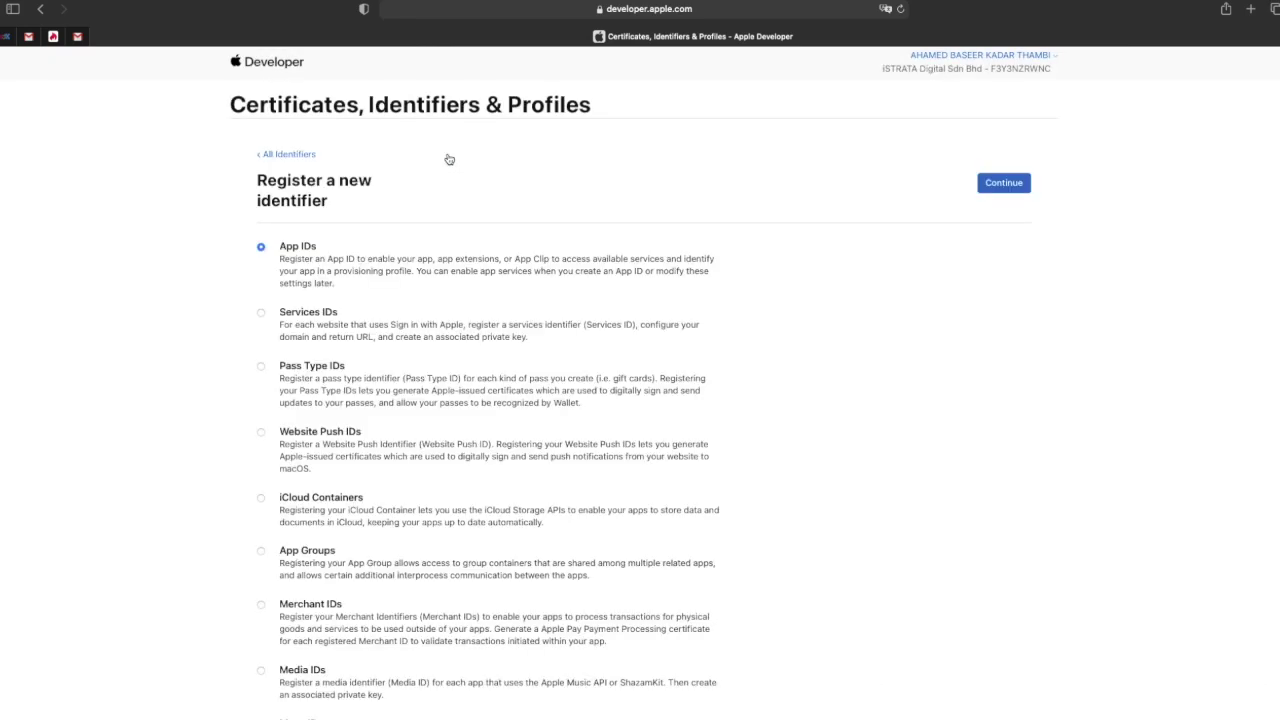
pyautogui.scroll(-1, 616, 391)
pyautogui.scroll(-2, 616, 391)
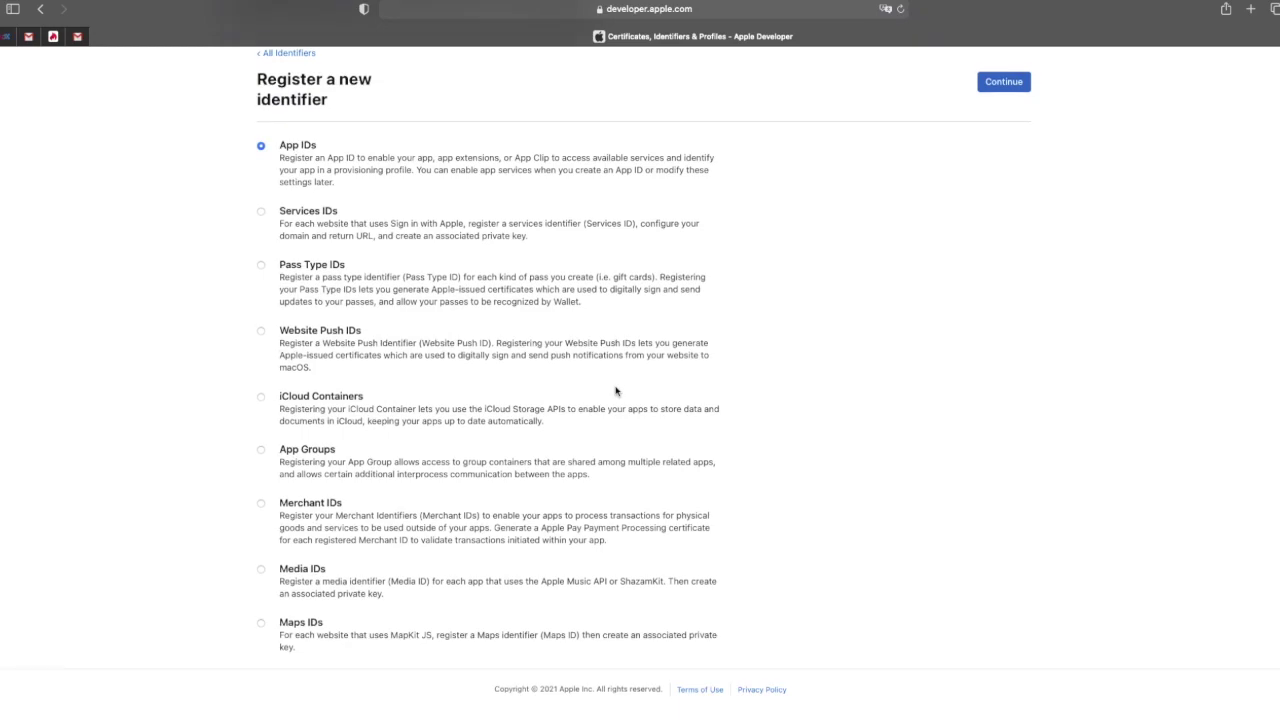
pyautogui.scroll(1, 616, 391)
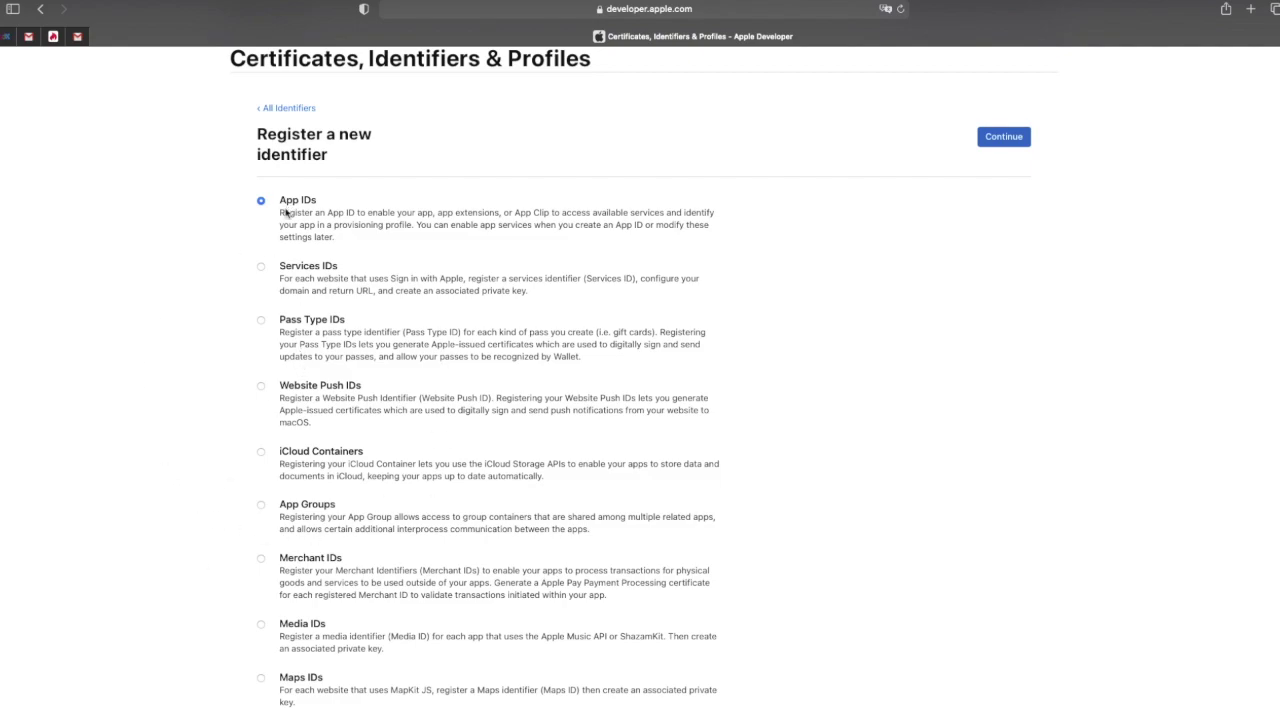
pyautogui.scroll(-1, 329, 423)
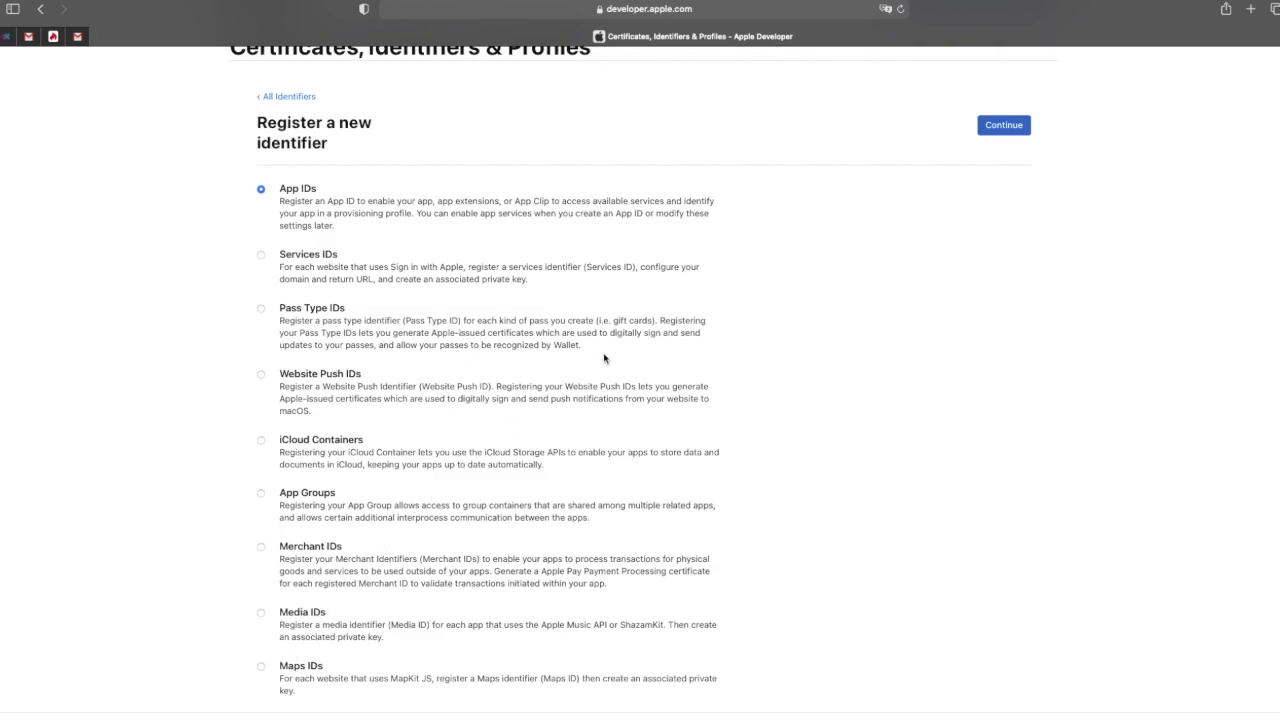
pyautogui.click(1001, 126)
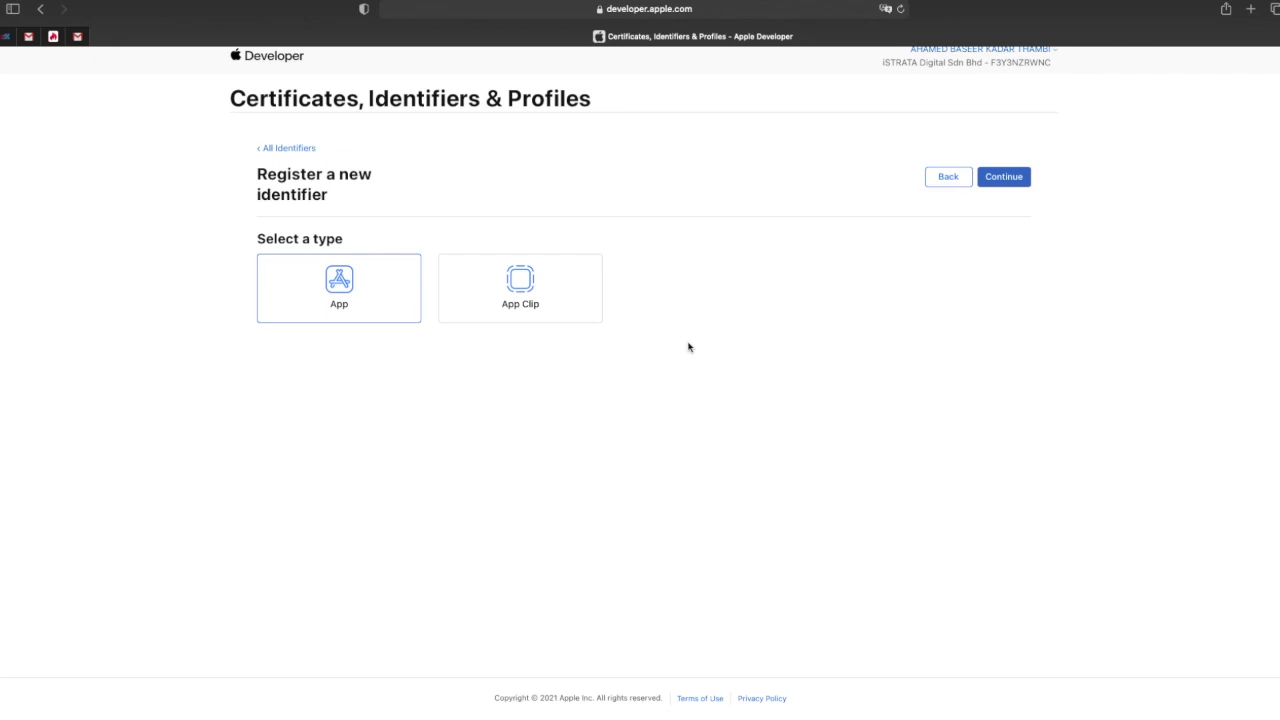
pyautogui.click(1018, 175)
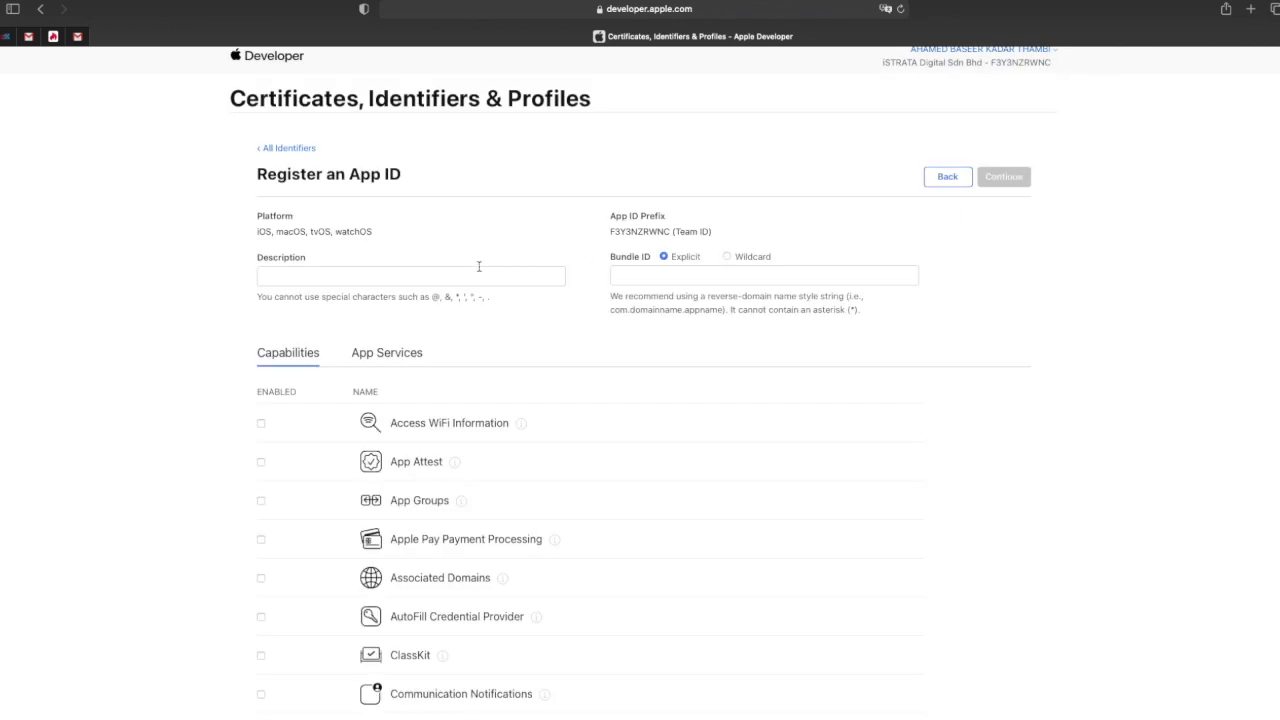
# Step: Enter com.kukku.app as the explicit bundle ID for the new App ID
pyautogui.click(467, 272)
pyautogui.click(664, 277)
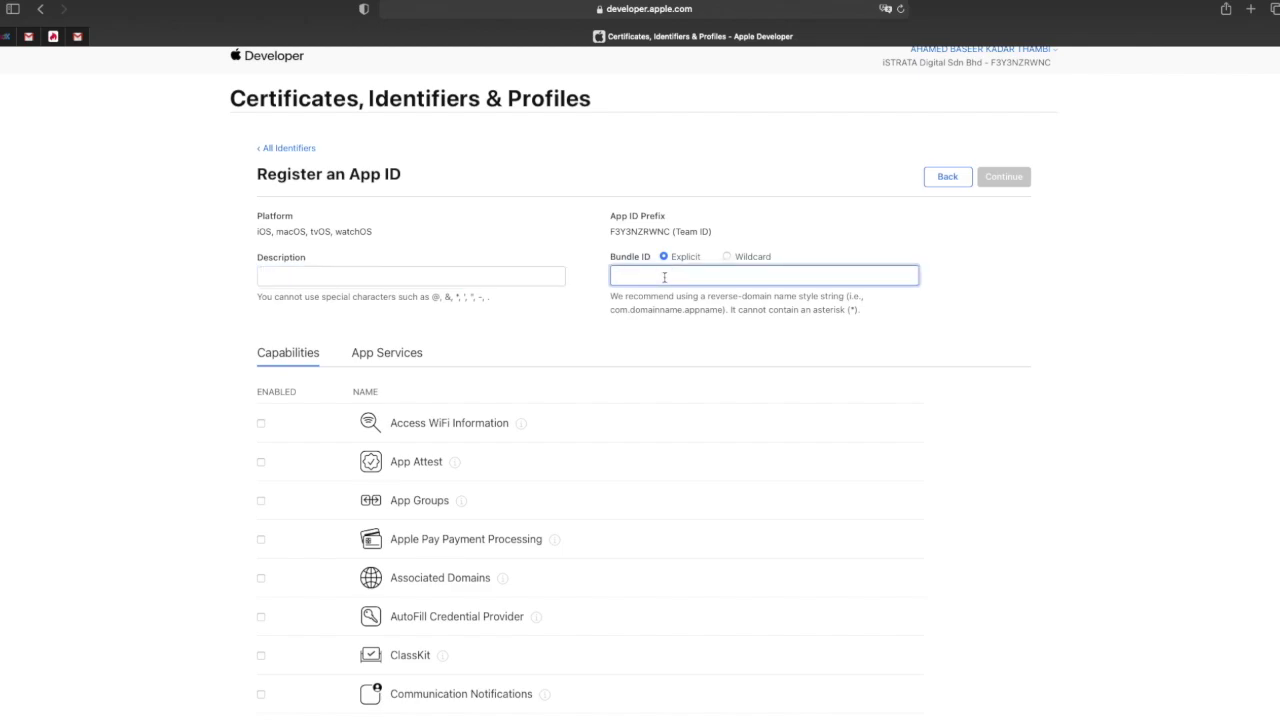
pyautogui.write('com.kukku.app')
pyautogui.moveTo(692, 277); pyautogui.dragTo(612, 276)
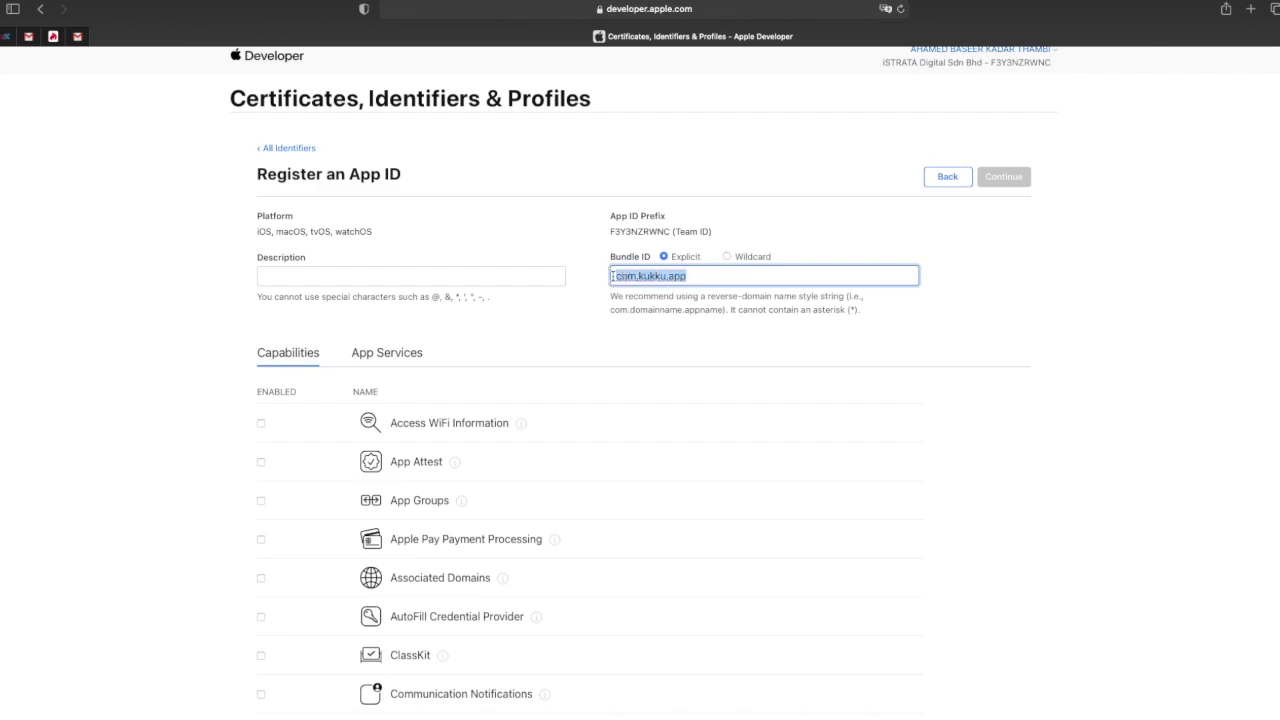
pyautogui.click(612, 307)
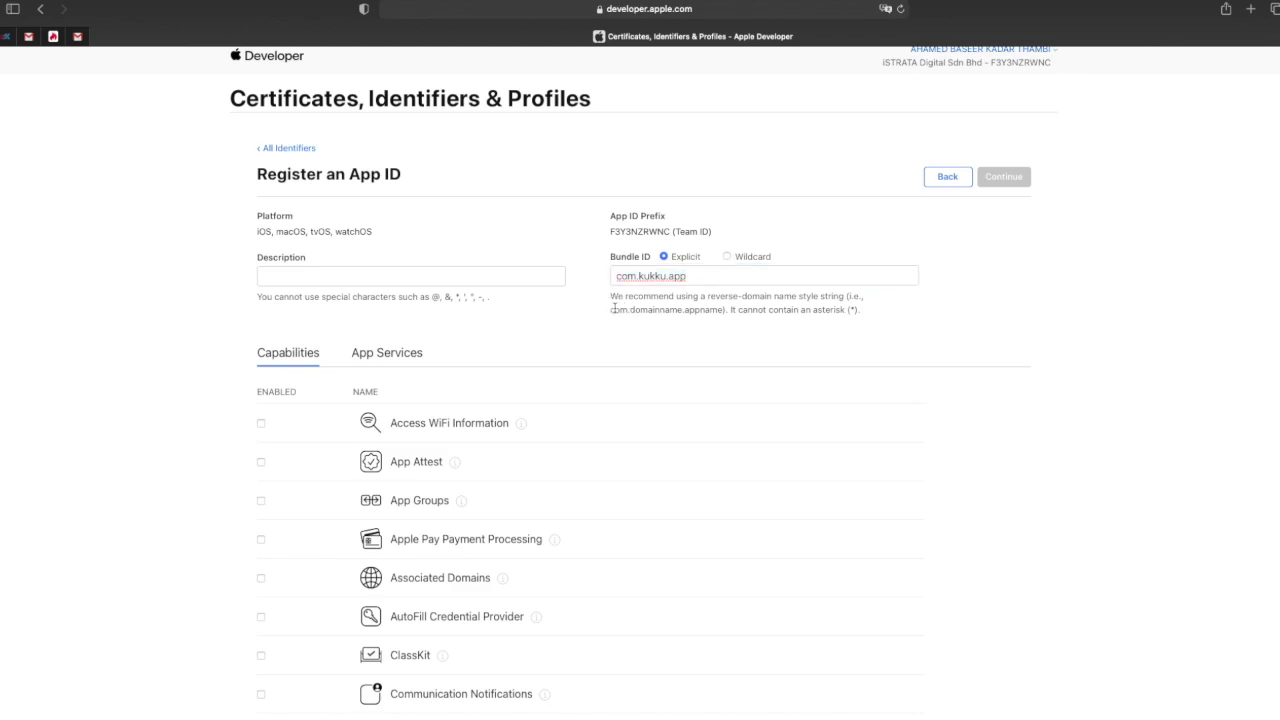
# Step: Examine the list of capabilities offered for the new App ID
pyautogui.scroll(-3, 574, 497)
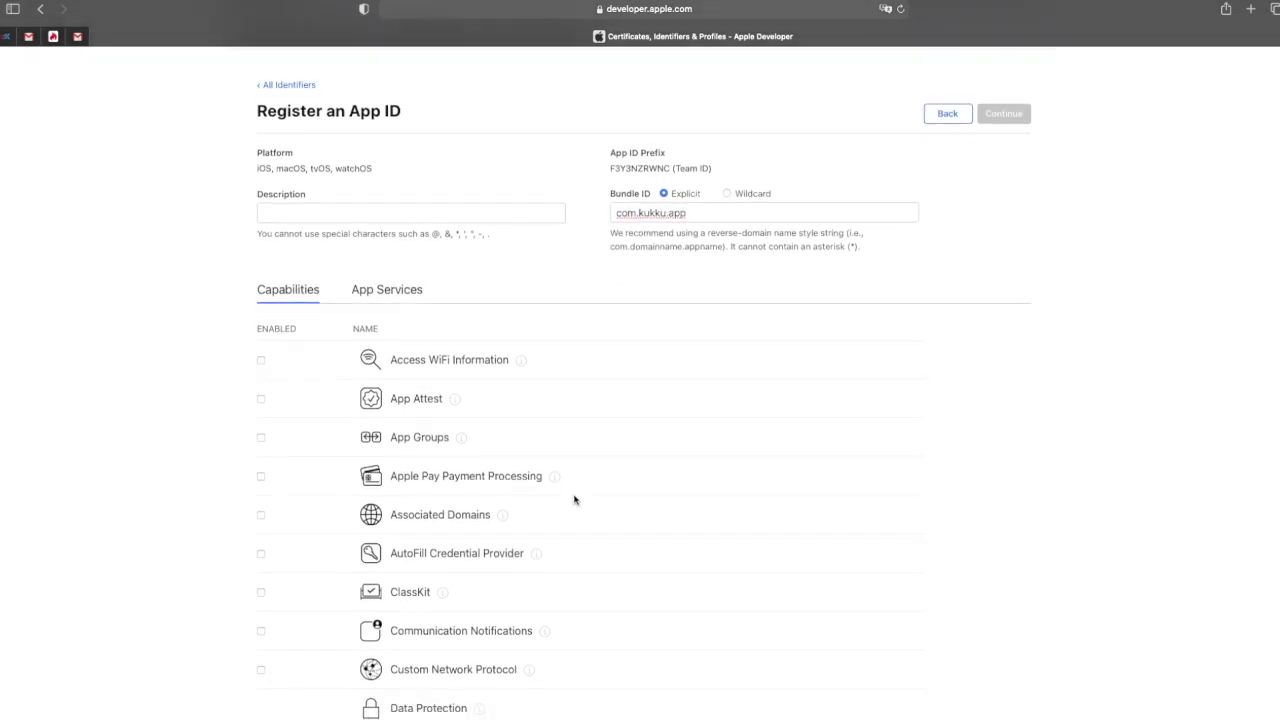
pyautogui.scroll(-1, 558, 545)
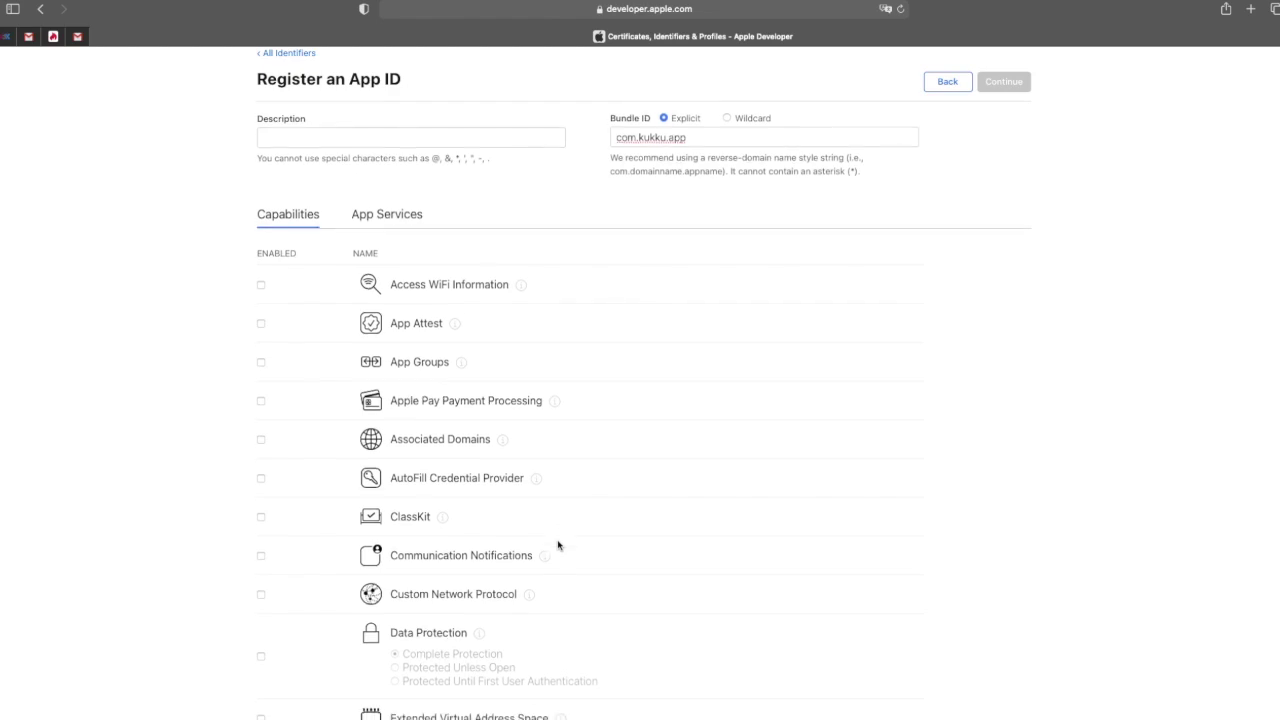
pyautogui.scroll(-5, 414, 510)
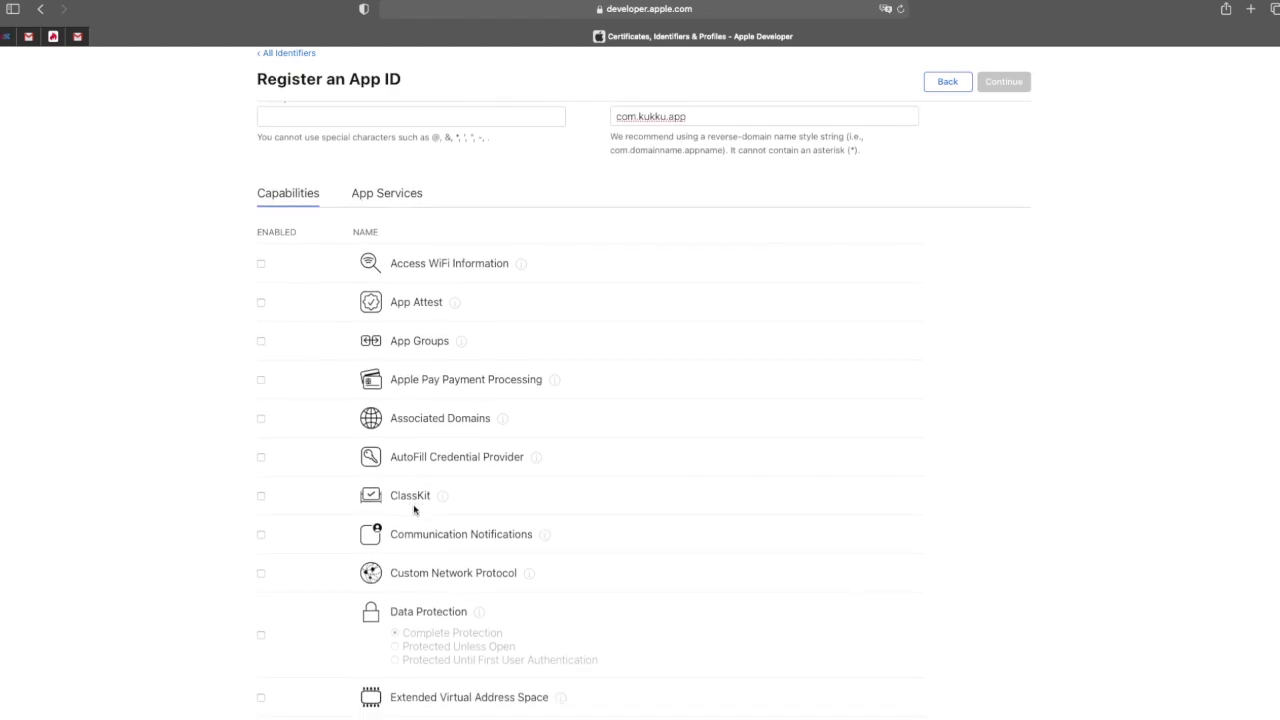
pyautogui.scroll(-2, 414, 510)
pyautogui.scroll(7, 414, 510)
pyautogui.scroll(-12, 414, 510)
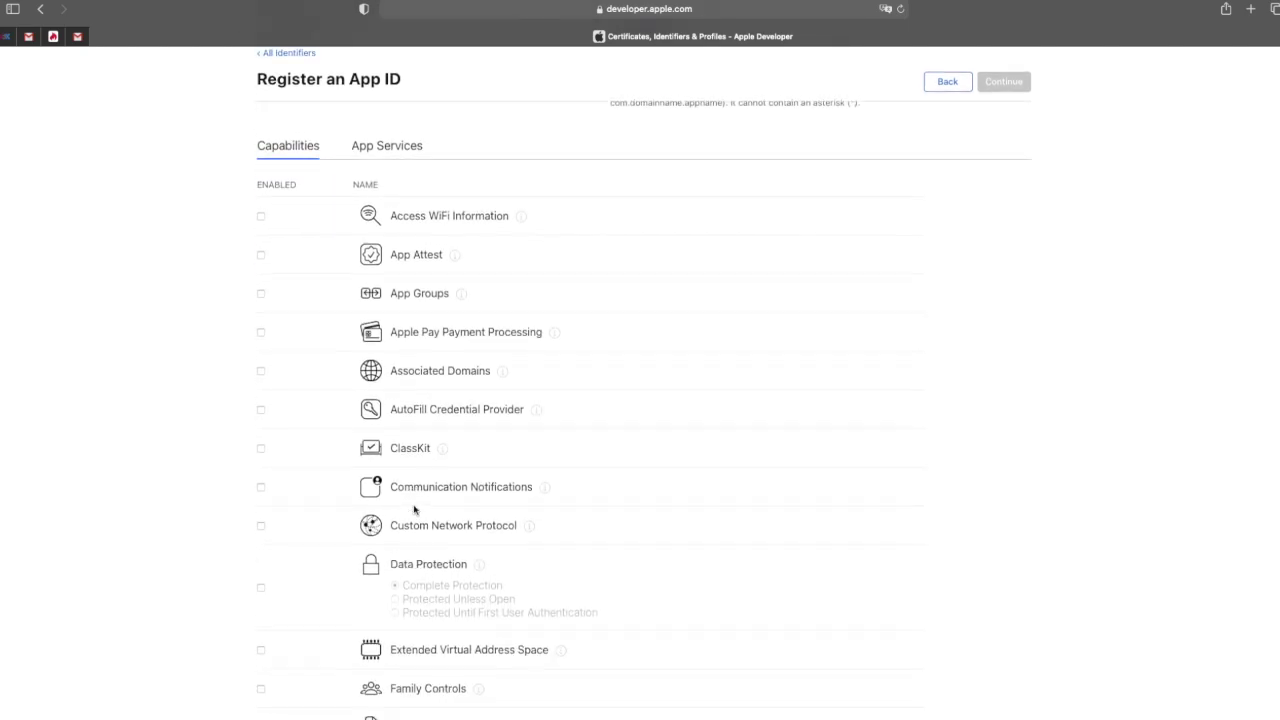
pyautogui.scroll(2, 414, 510)
# Step: Search the capabilities list for "push" and enable Push Notifications for the App ID
pyautogui.press('super+f')
pyautogui.write('clou')
pyautogui.press('super+a')
pyautogui.write('push')
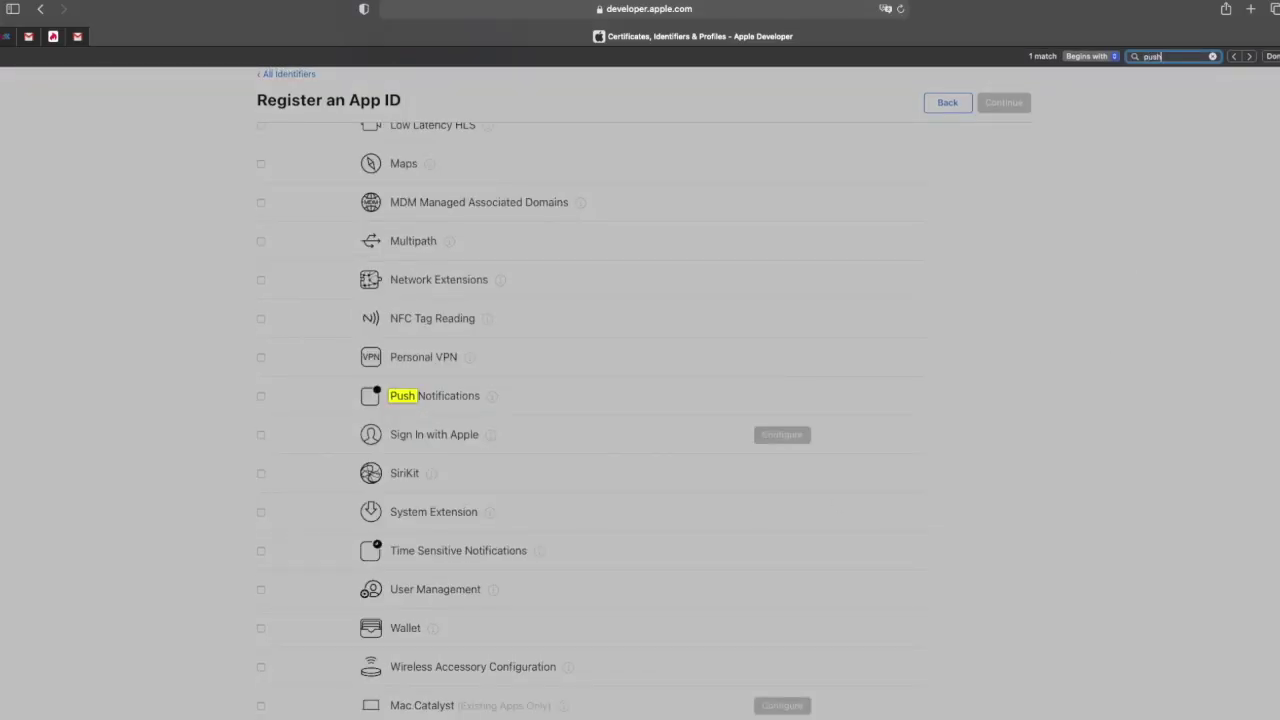
pyautogui.press('Escape')
pyautogui.scroll(-1, 894, 420)
pyautogui.scroll(2, 896, 420)
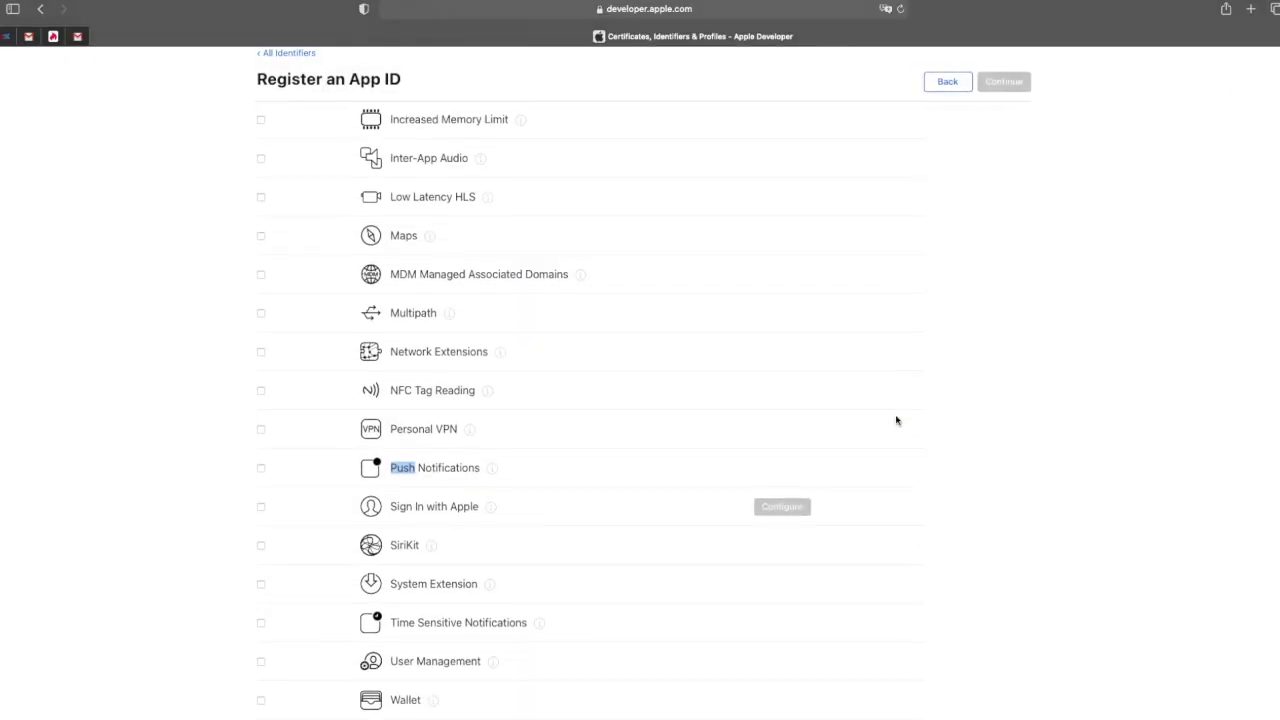
pyautogui.click(260, 467)
pyautogui.scroll(1, 200, 420)
pyautogui.scroll(5, 200, 420)
pyautogui.scroll(4, 199, 420)
pyautogui.scroll(9, 199, 420)
pyautogui.scroll(5, 199, 420)
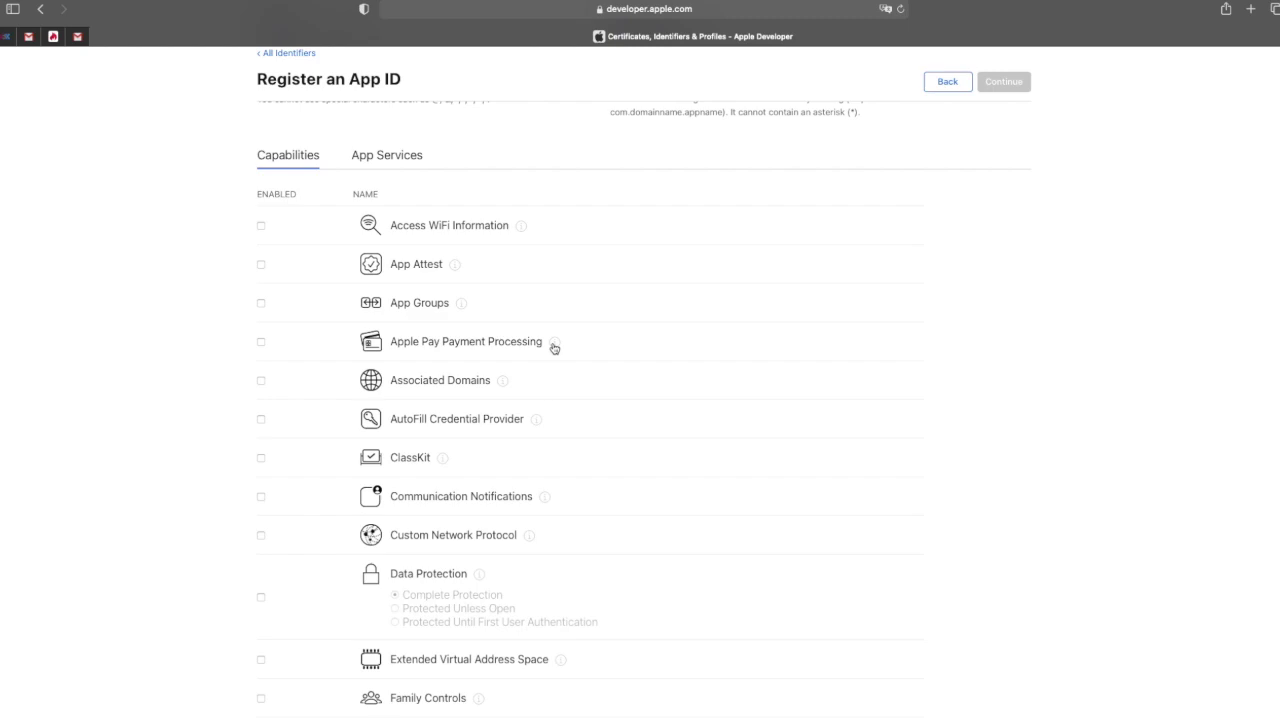
# Step: Enable the Apple Pay Payment Processing capability for the App ID
pyautogui.click(260, 342)
pyautogui.scroll(-1, 263, 546)
pyautogui.scroll(4, 263, 546)
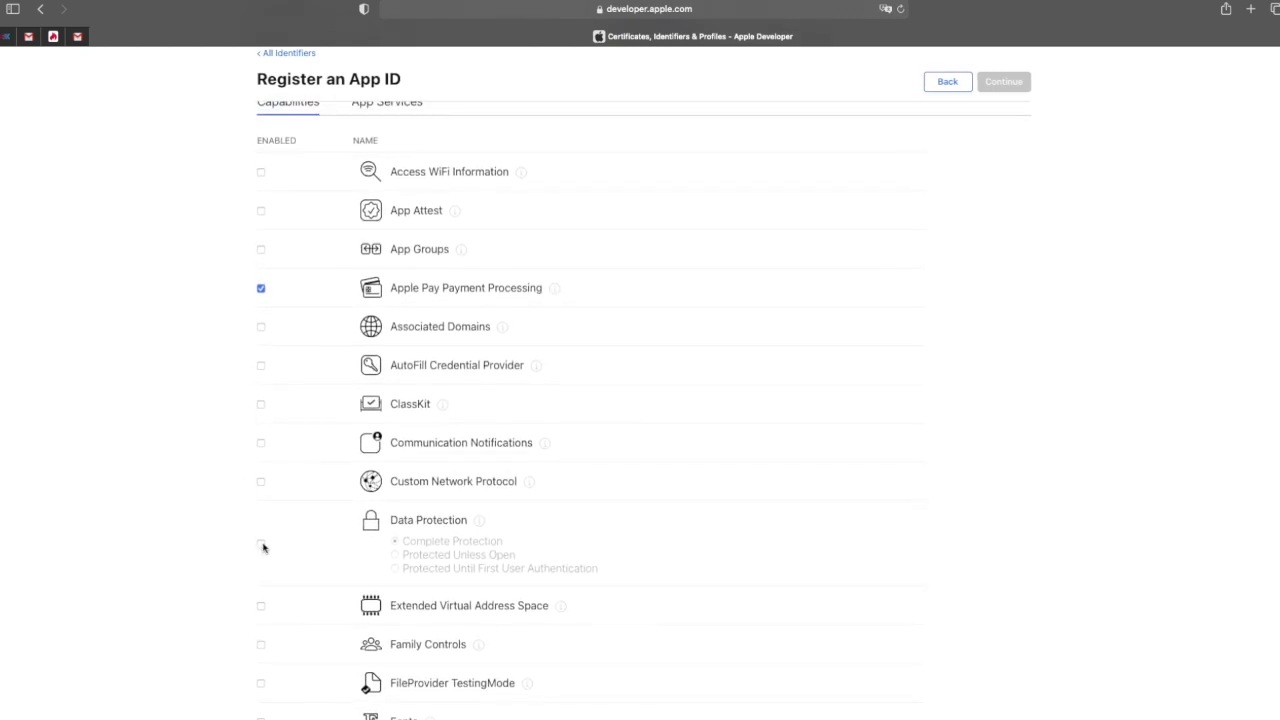
# Step: Enable the Sign In with Apple capability for the App ID
pyautogui.scroll(-3, 400, 505)
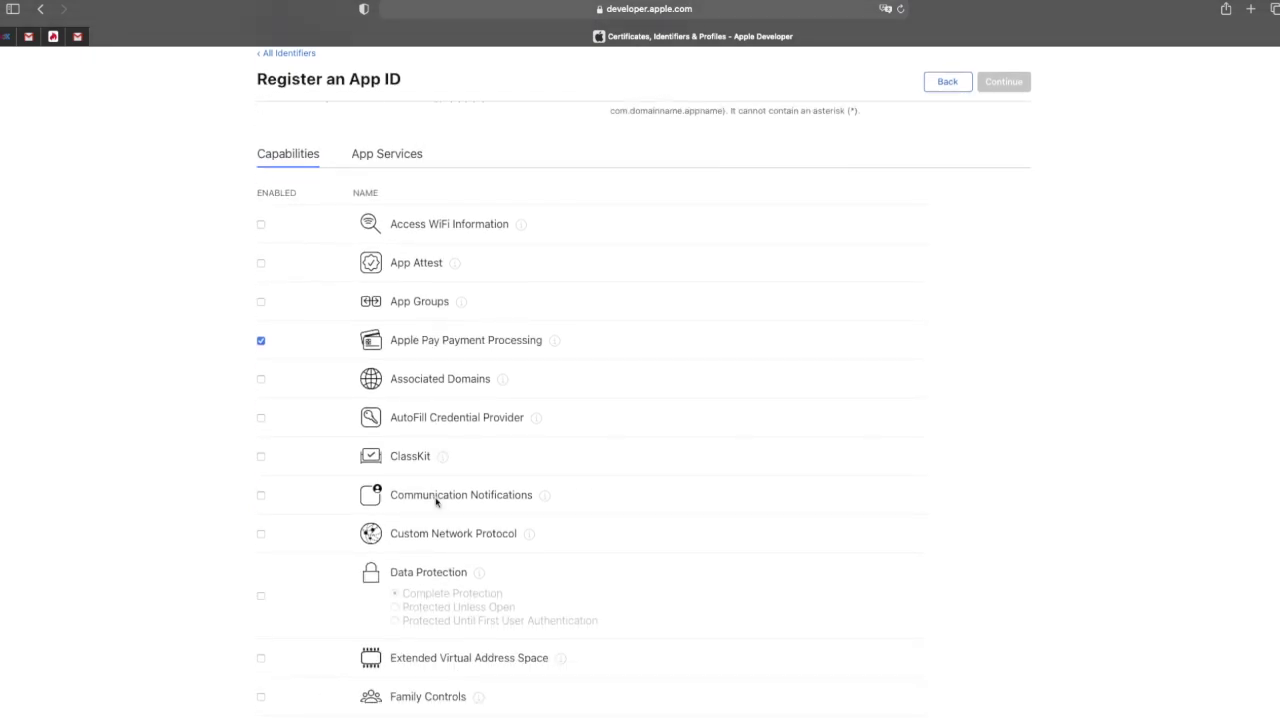
pyautogui.scroll(-1, 436, 502)
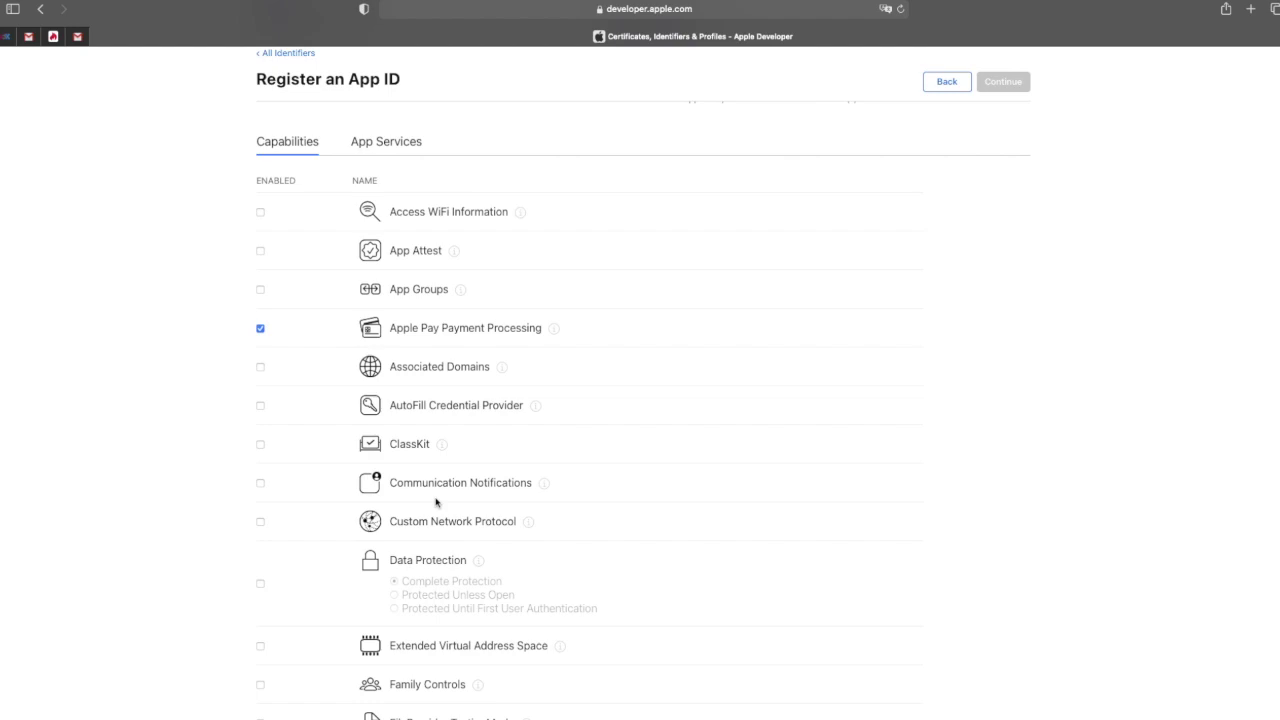
pyautogui.scroll(-8, 436, 502)
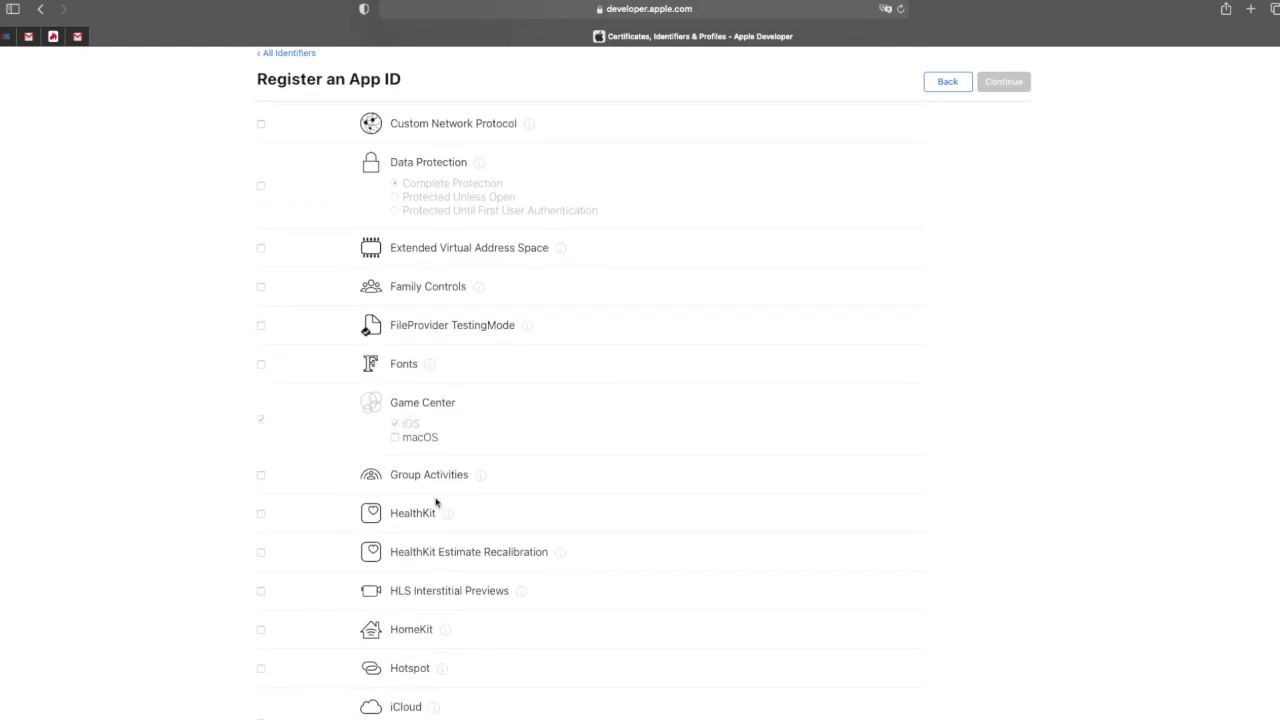
pyautogui.scroll(-2, 436, 502)
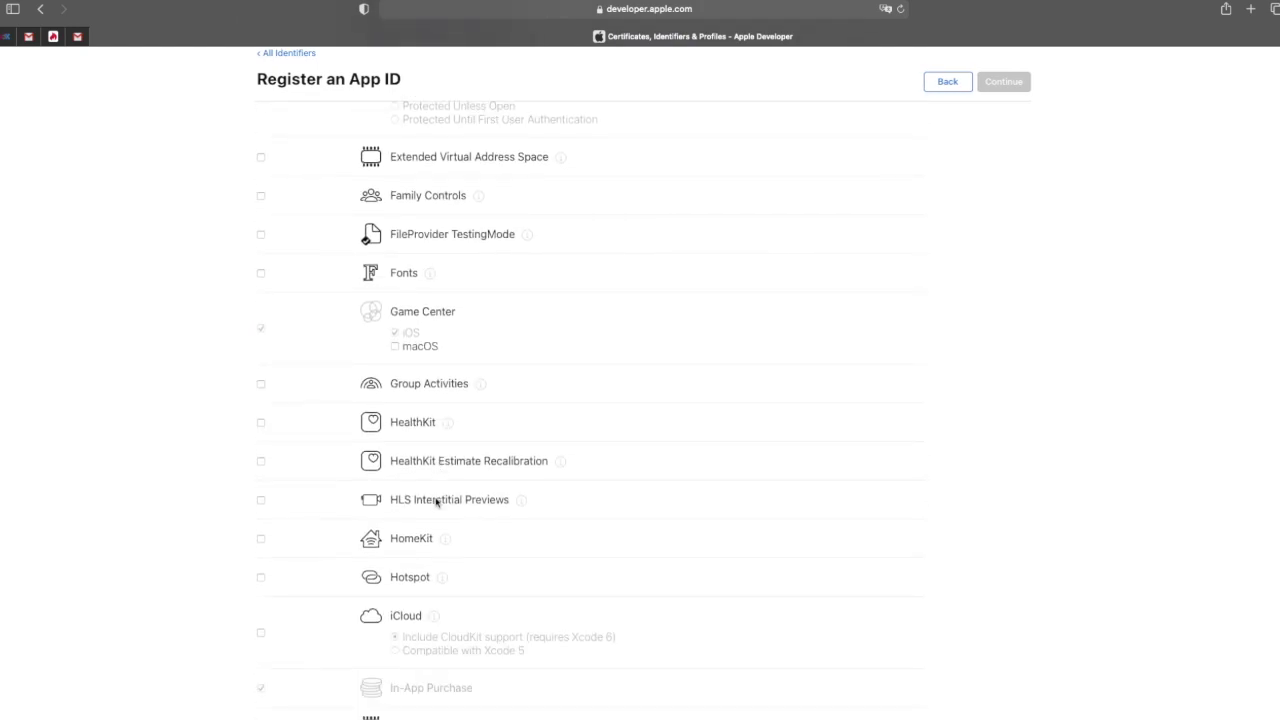
pyautogui.scroll(4, 436, 502)
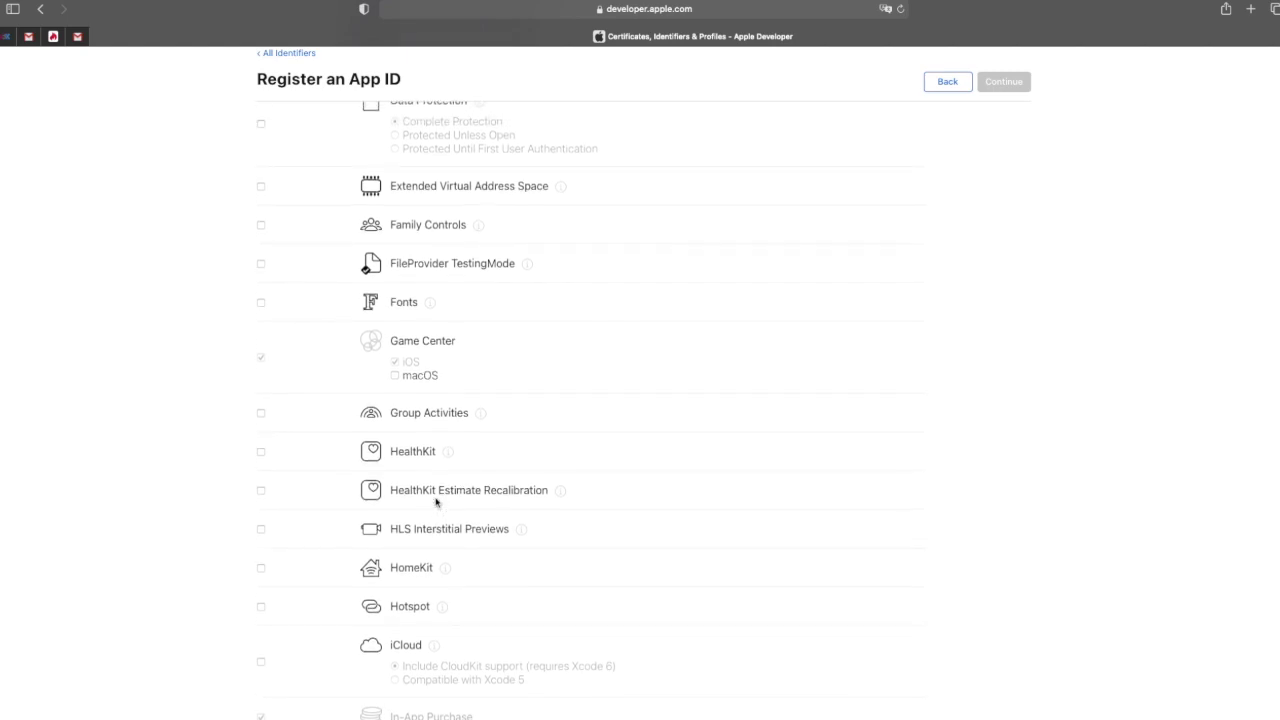
pyautogui.scroll(-10, 436, 502)
pyautogui.scroll(-7, 436, 502)
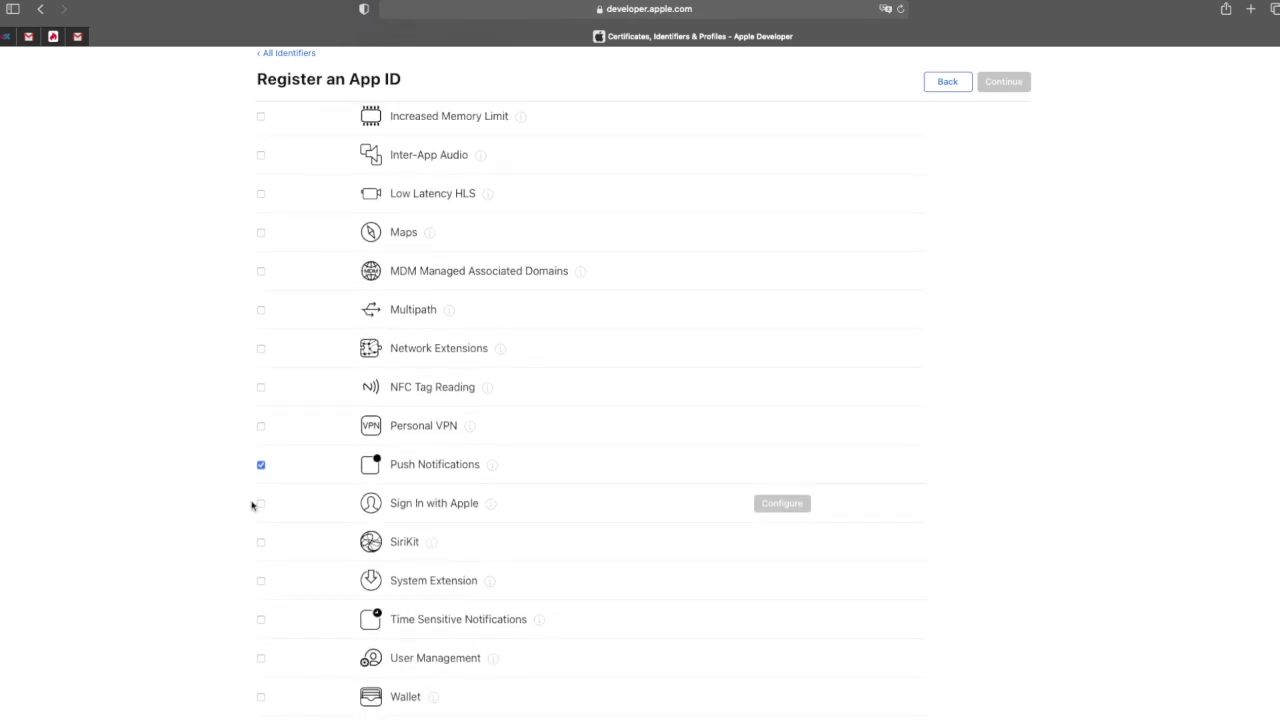
pyautogui.click(260, 505)
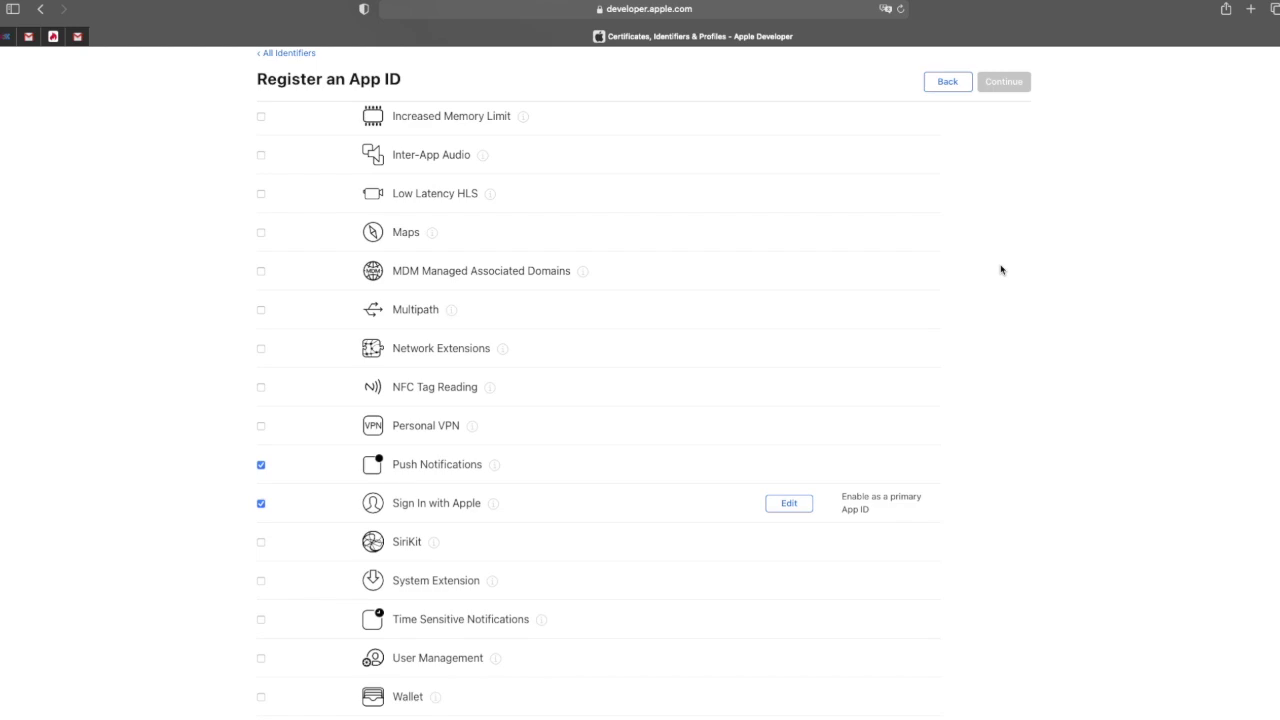
# Step: Describe the App ID as "This is for kukku" and complete its registration
pyautogui.scroll(-2, 1001, 269)
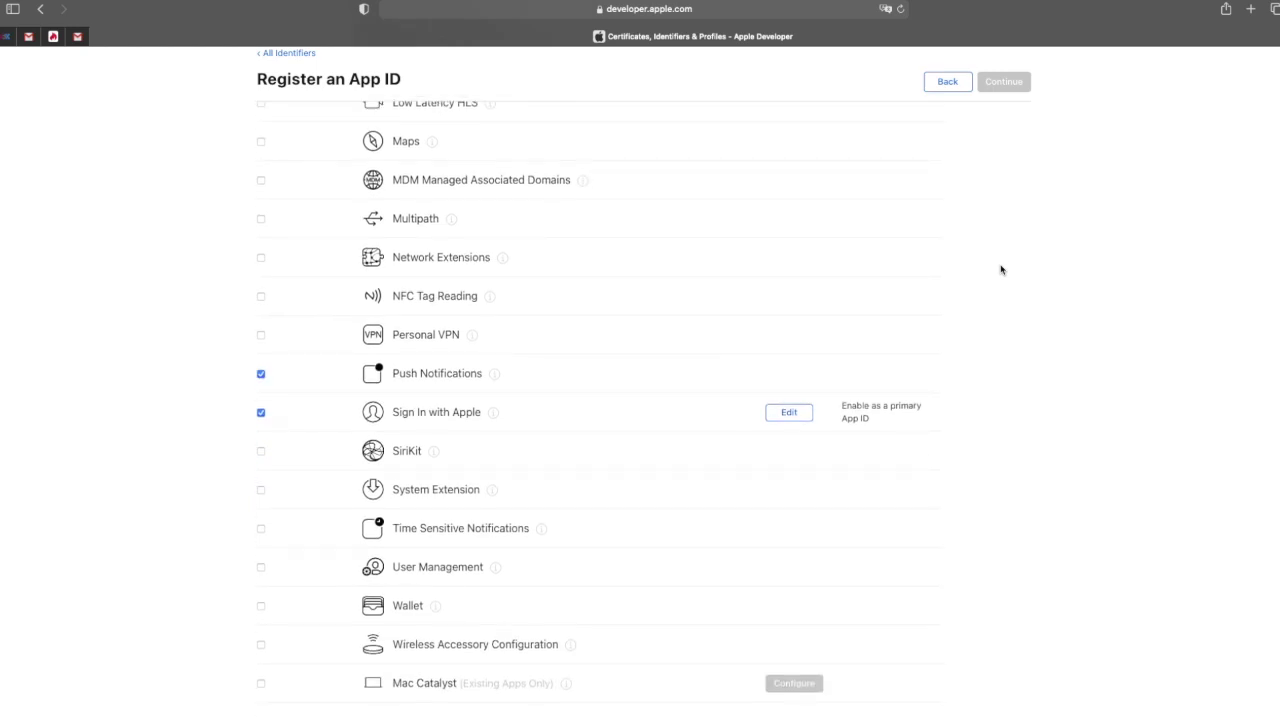
pyautogui.scroll(15, 1001, 269)
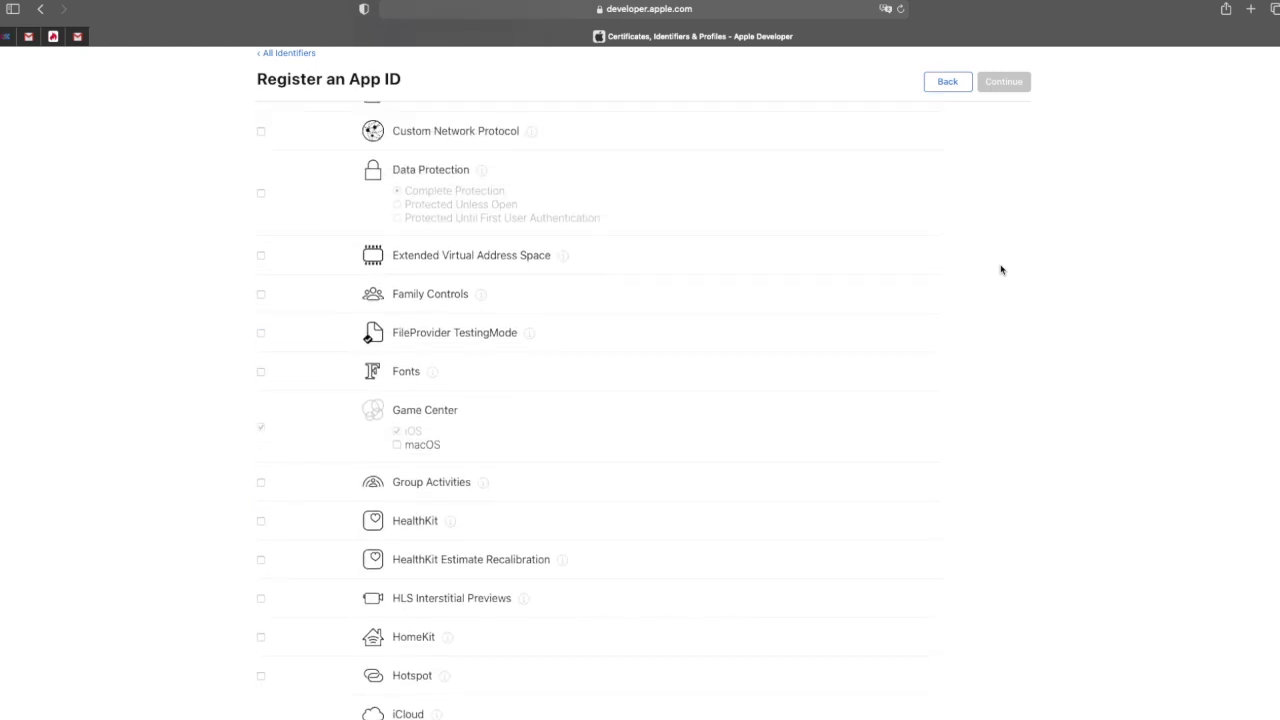
pyautogui.click(399, 219)
pyautogui.write('This is for kukku')
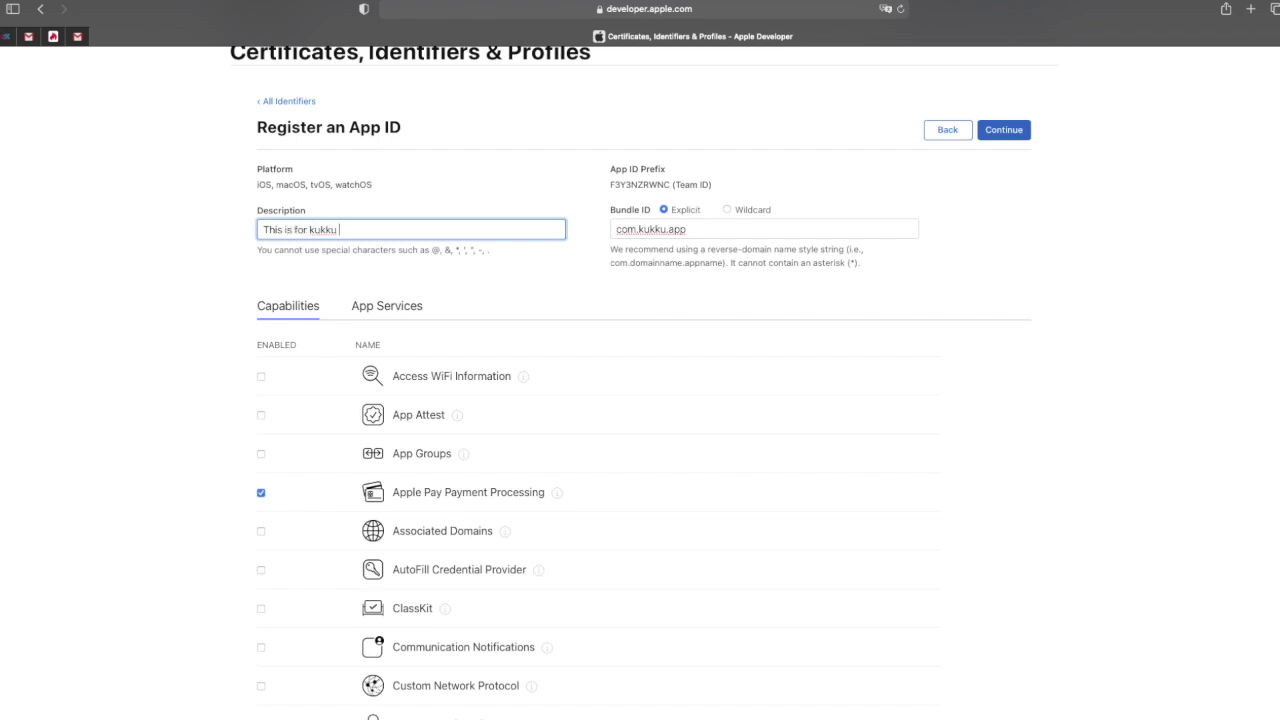
pyautogui.click(1003, 131)
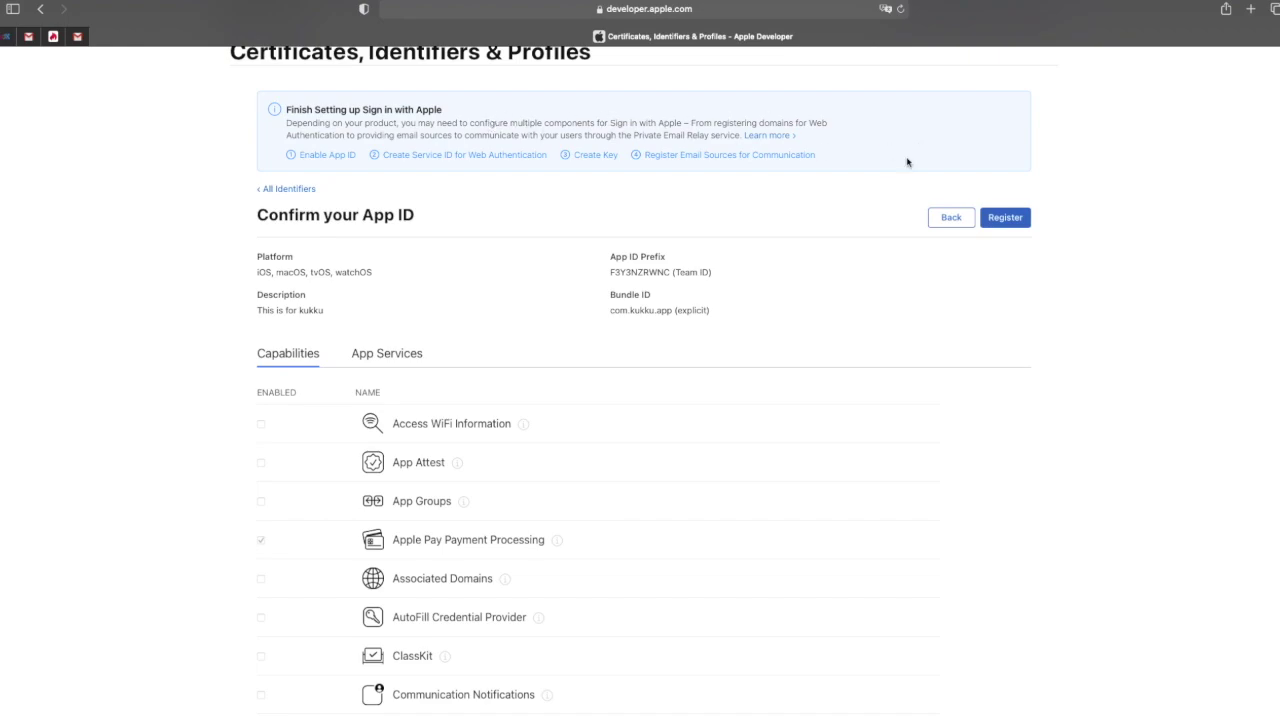
pyautogui.click(1010, 220)
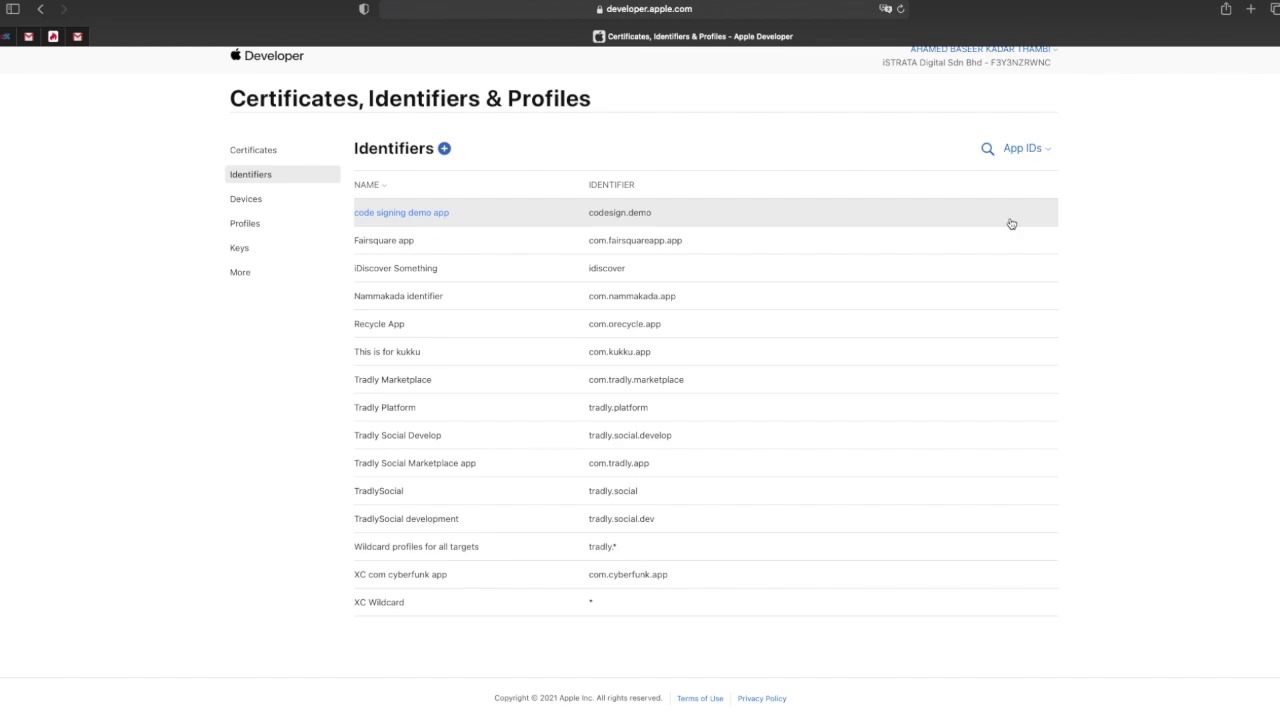
# Step: Go to the account overview at developer.apple.com/account/ and open App Store Connect from there
pyautogui.scroll(1, 1010, 222)
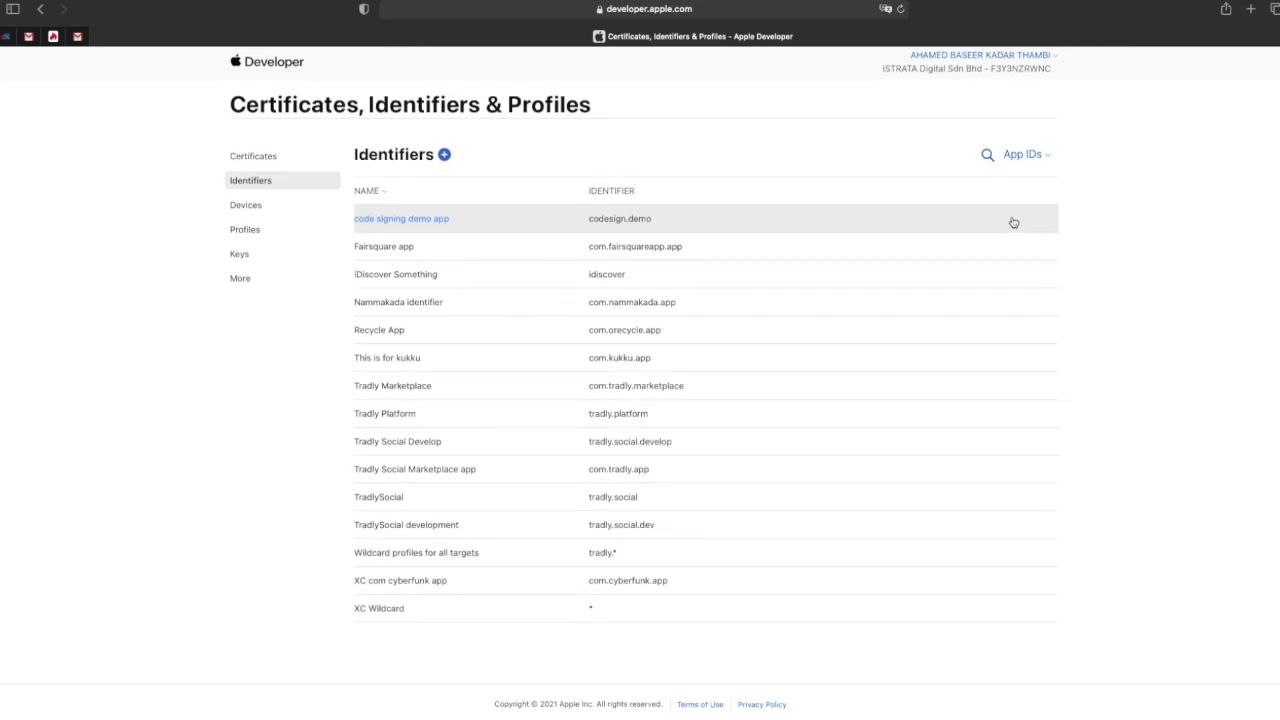
pyautogui.click(640, 8)
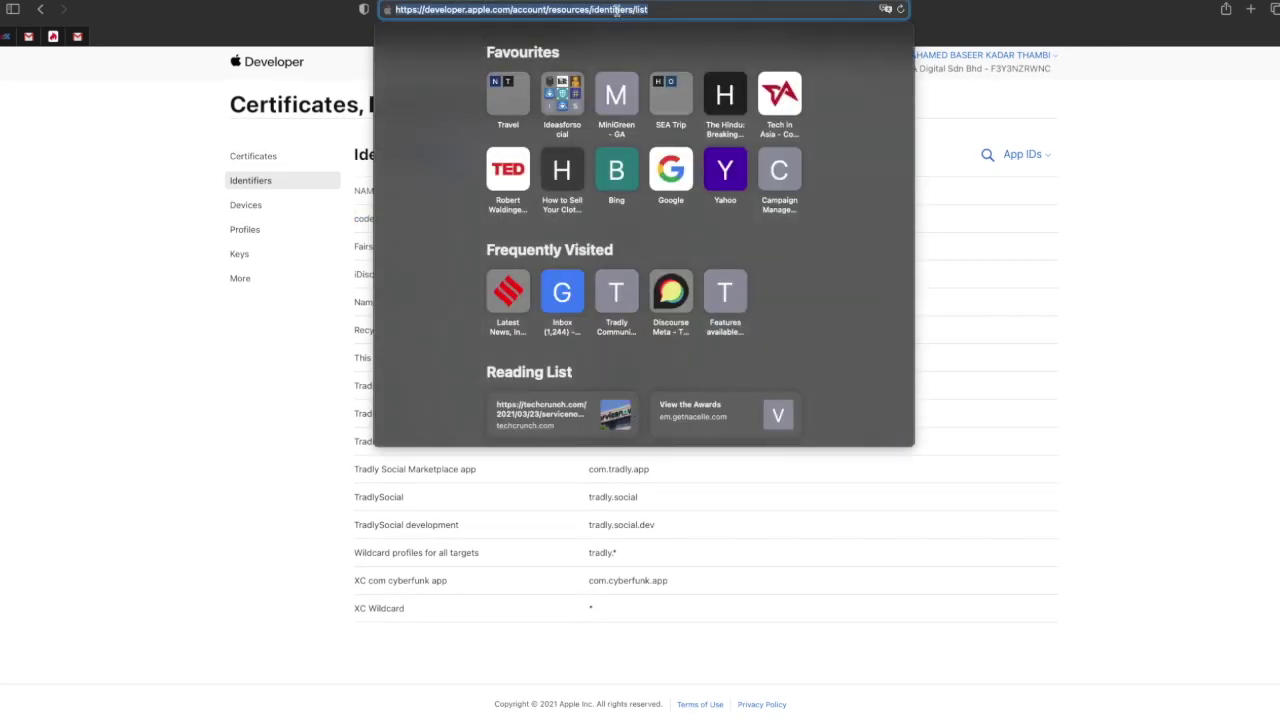
pyautogui.click(552, 9)
pyautogui.moveTo(552, 9); pyautogui.dragTo(808, 31)
pyautogui.press('BackSpace')
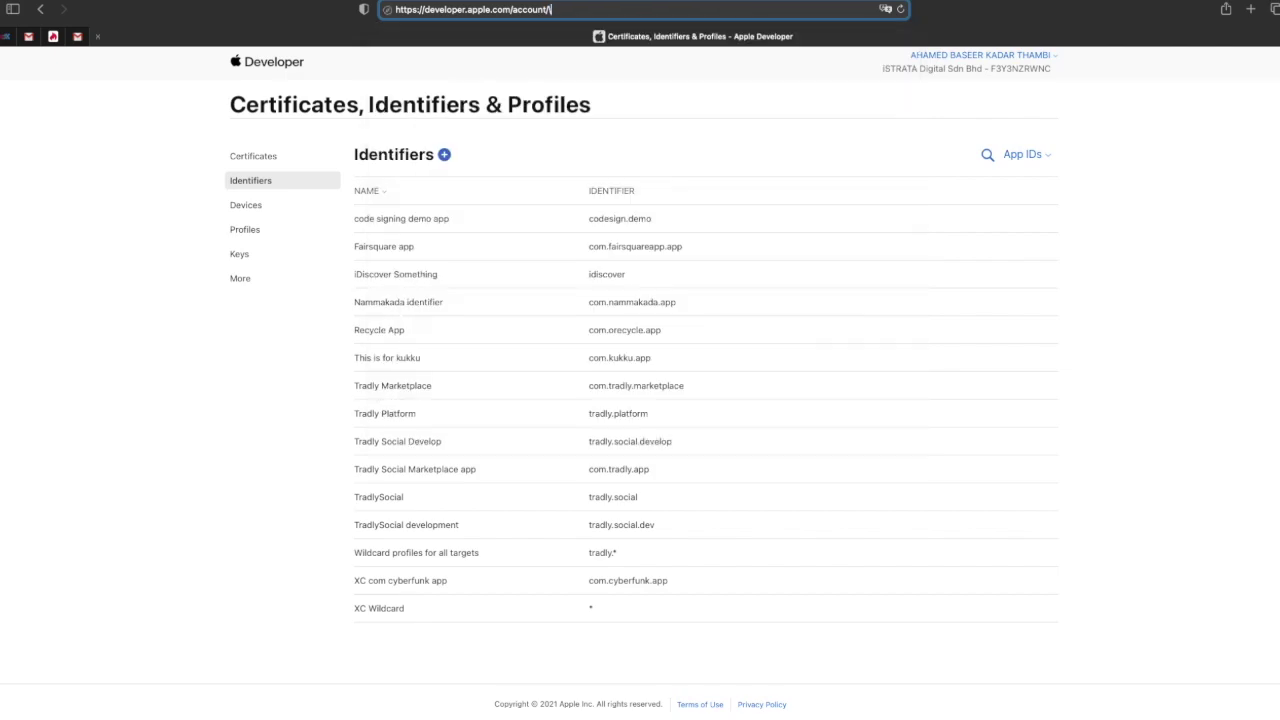
pyautogui.click(143, 485)
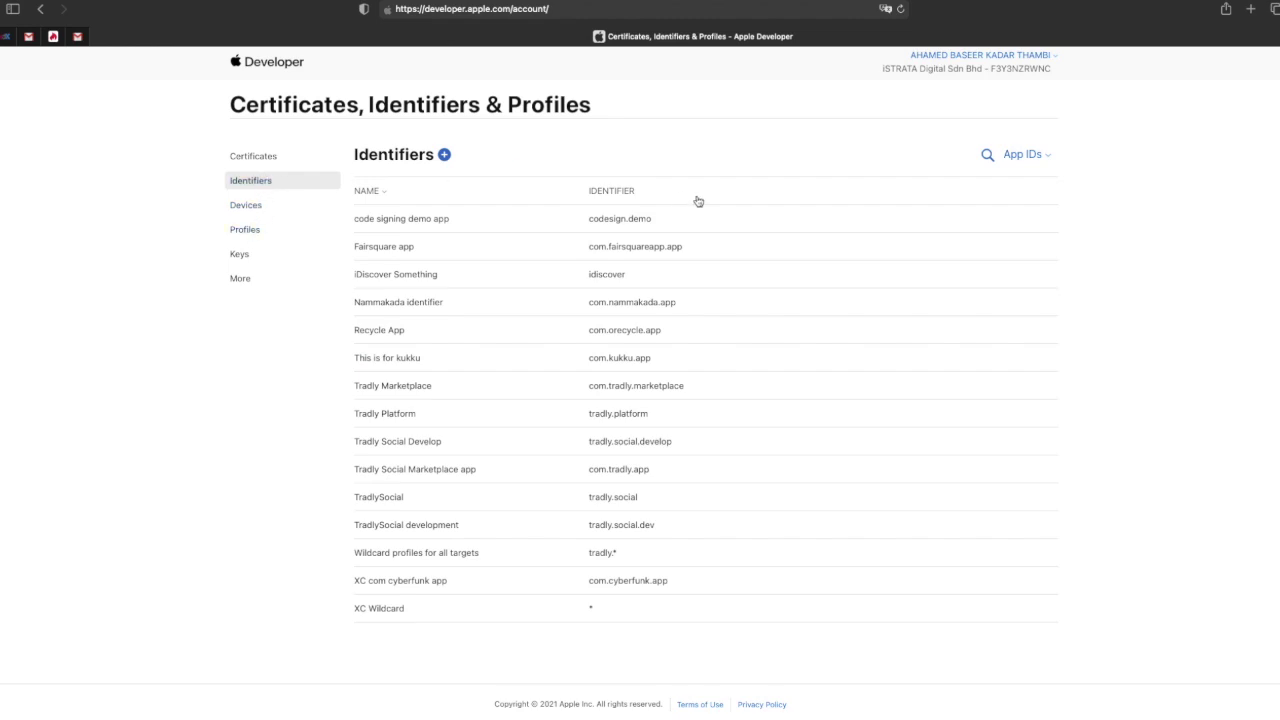
pyautogui.click(595, 8)
pyautogui.press('Return')
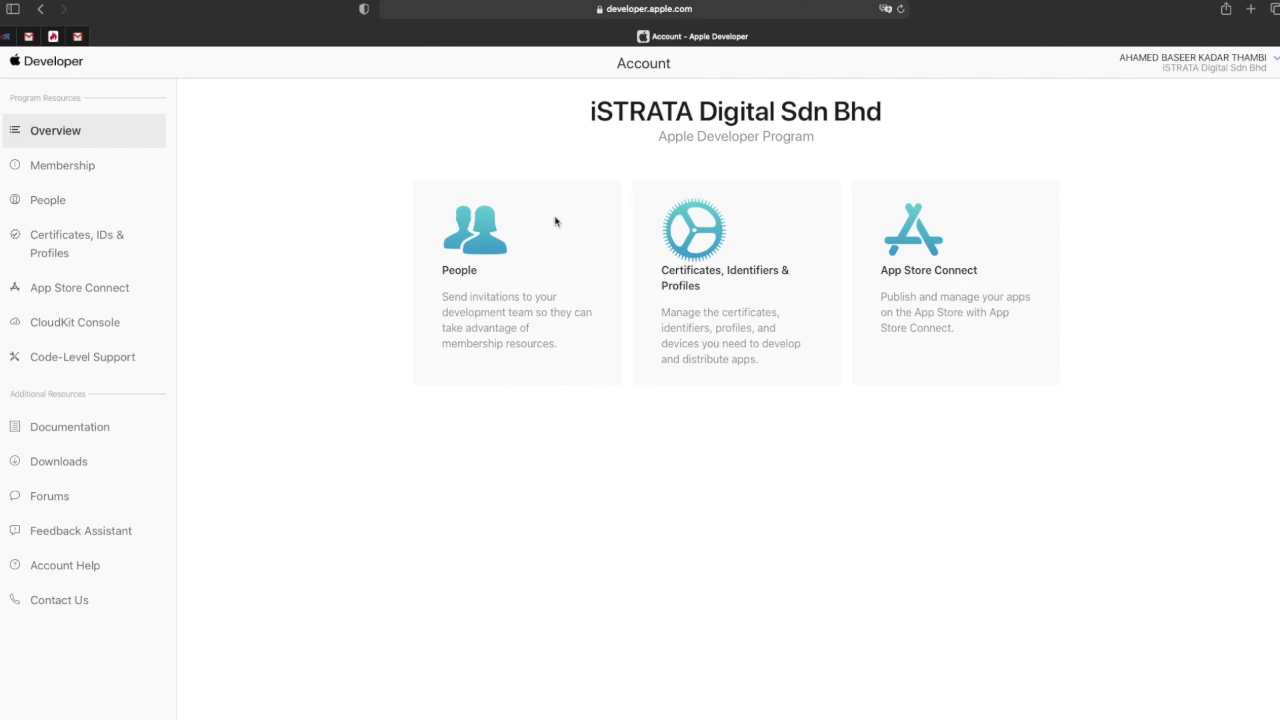
pyautogui.click(948, 251)
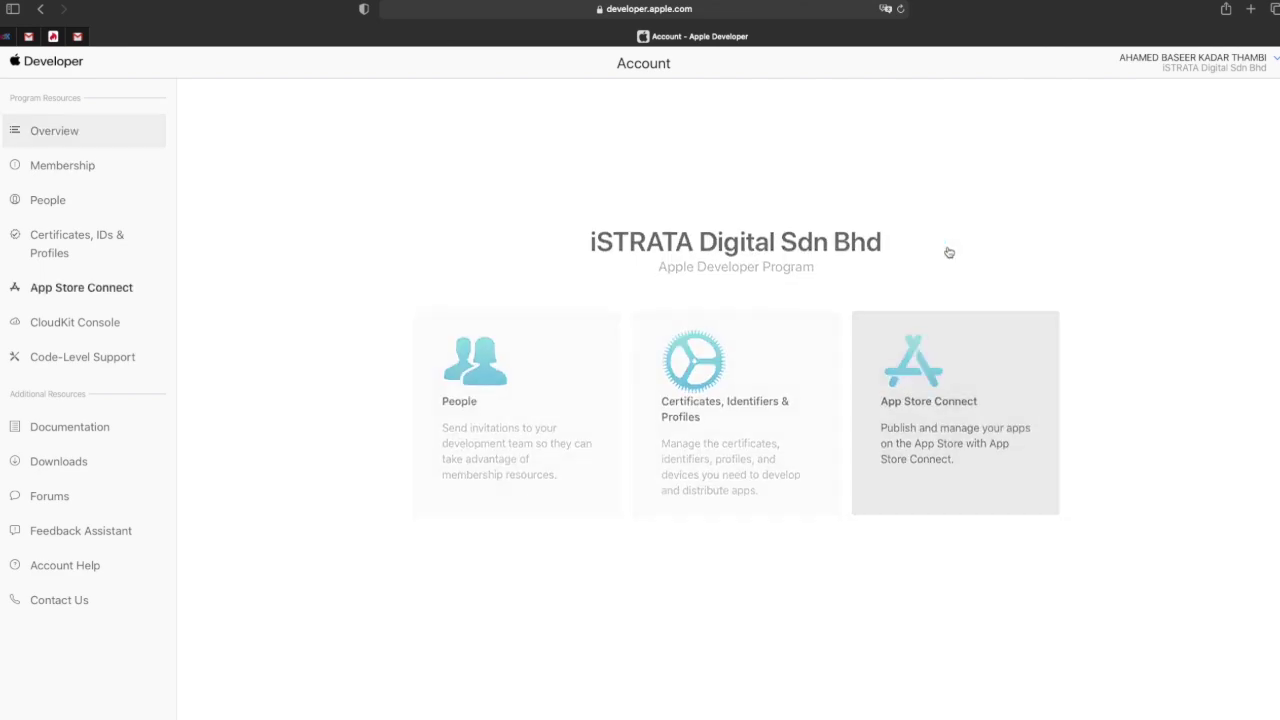
pyautogui.click(711, 457)
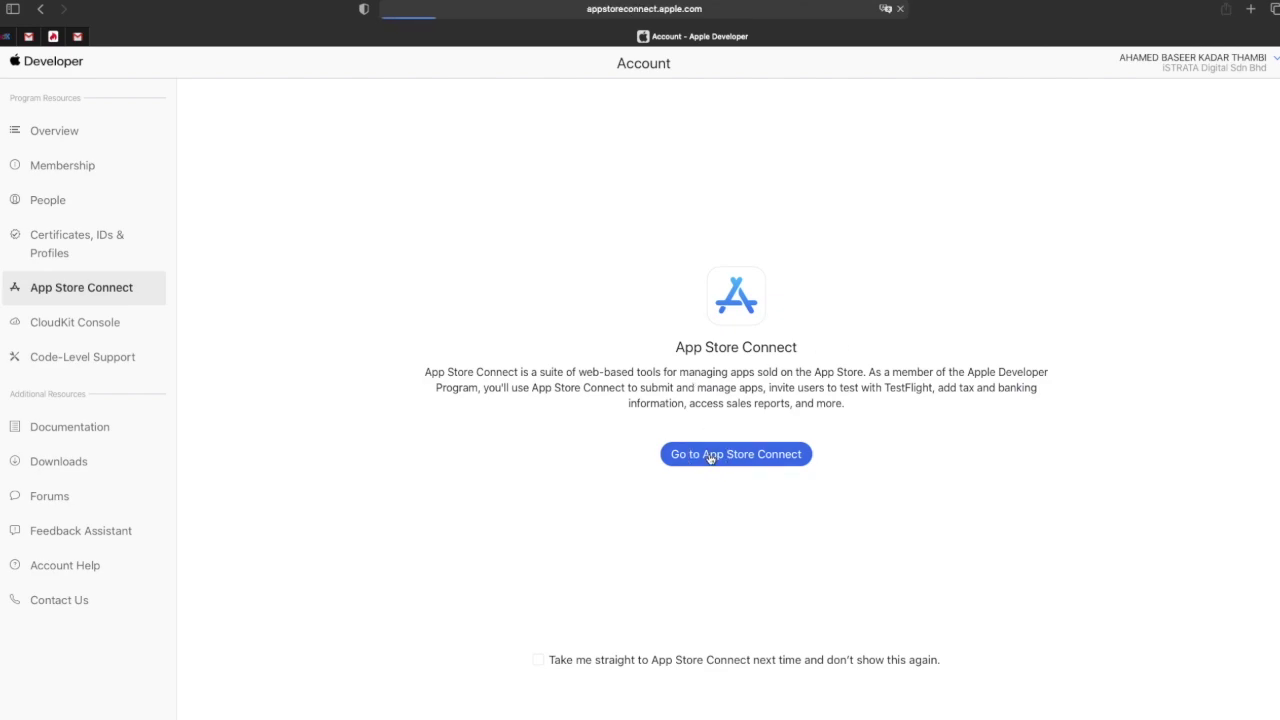
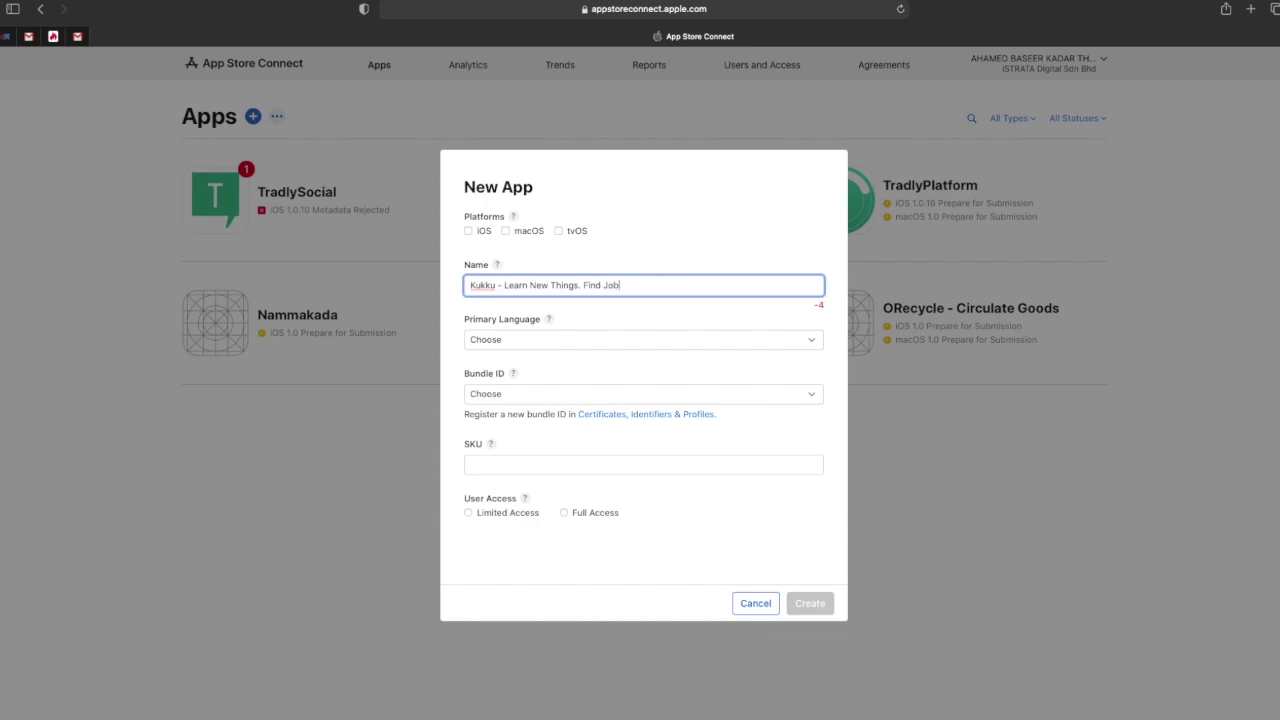
# Step: Choose English (U.K.) as the new app's primary language and com.kukku.app as its bundle ID
pyautogui.click(529, 341)
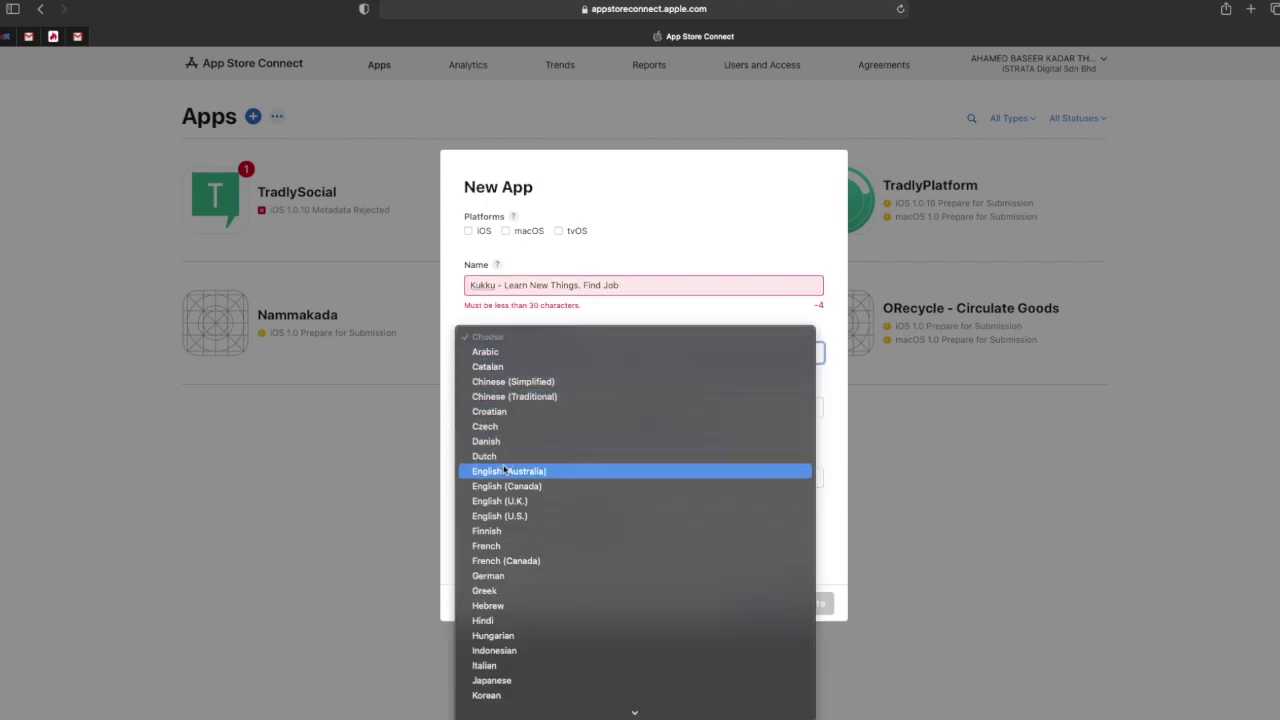
pyautogui.click(511, 501)
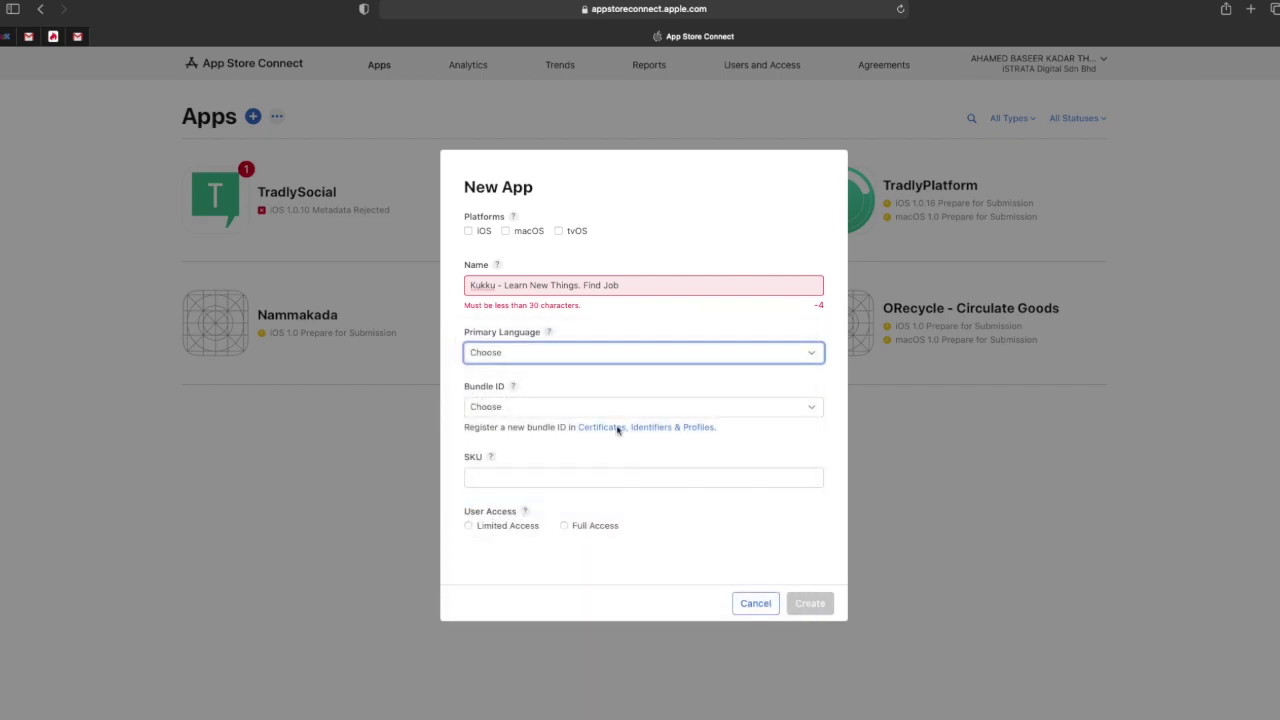
pyautogui.click(517, 408)
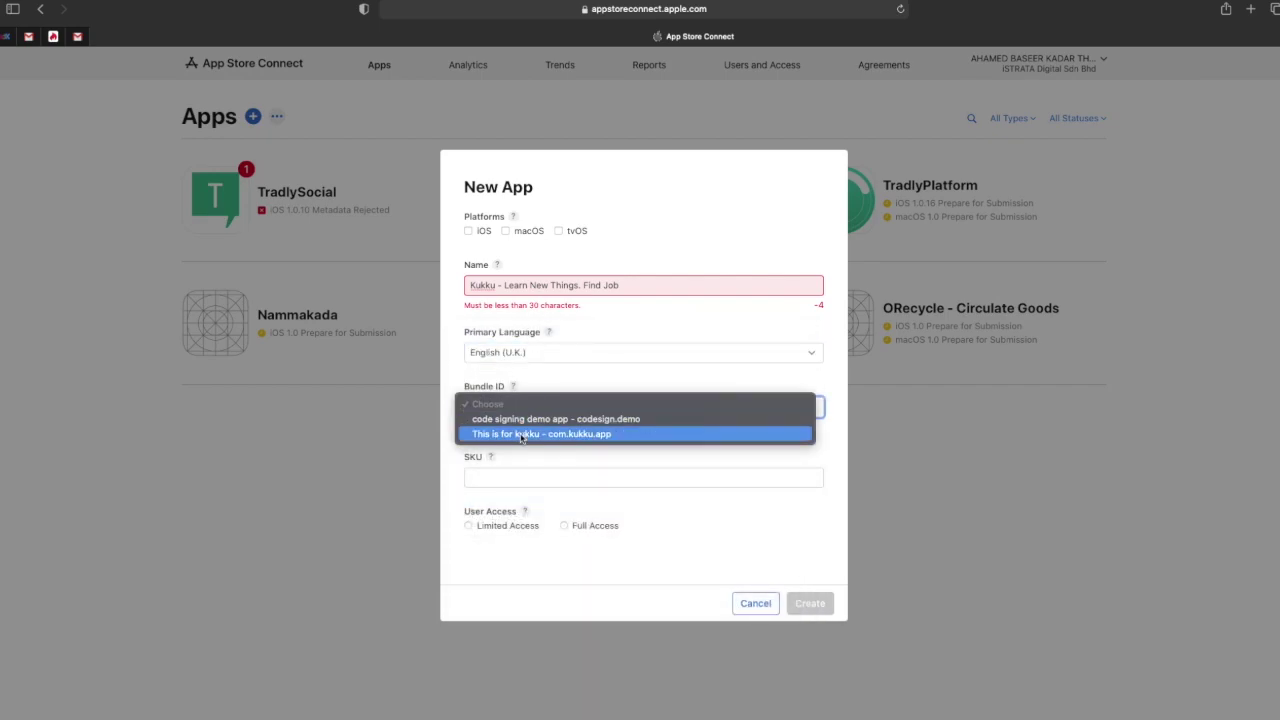
pyautogui.click(522, 435)
# Step: Set the new app's SKU to com.kukku.app and its user access to Full Access
pyautogui.click(526, 465)
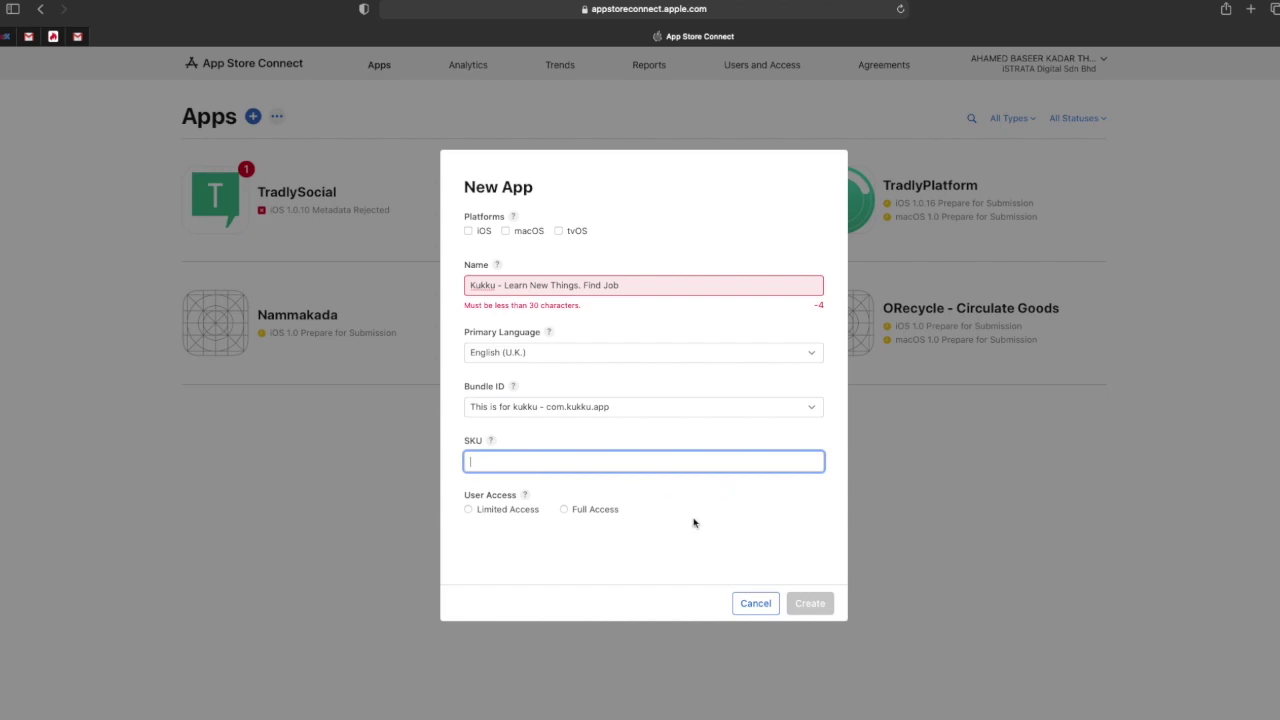
pyautogui.click(683, 558)
pyautogui.click(590, 521)
pyautogui.click(511, 463)
pyautogui.write('com.kukku.app')
pyautogui.click(698, 518)
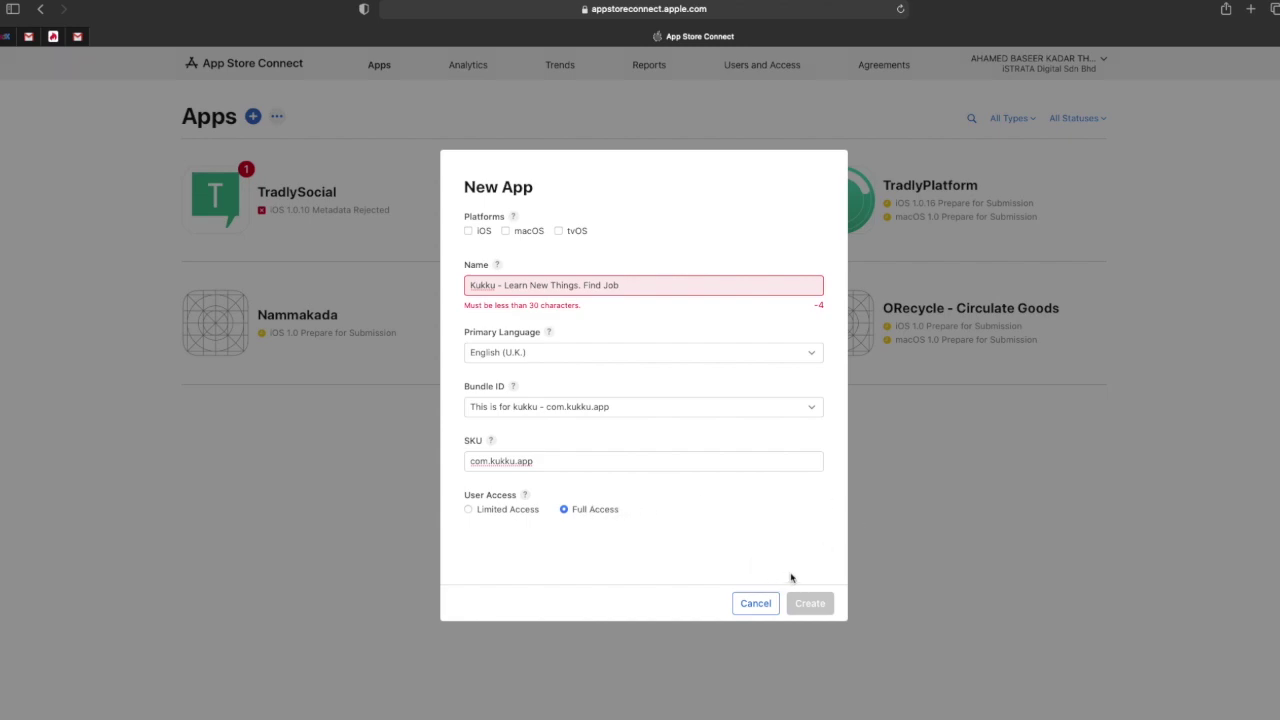
# Step: Shorten the new app's name to "Kukku - Learn New Skills"
pyautogui.click(604, 286)
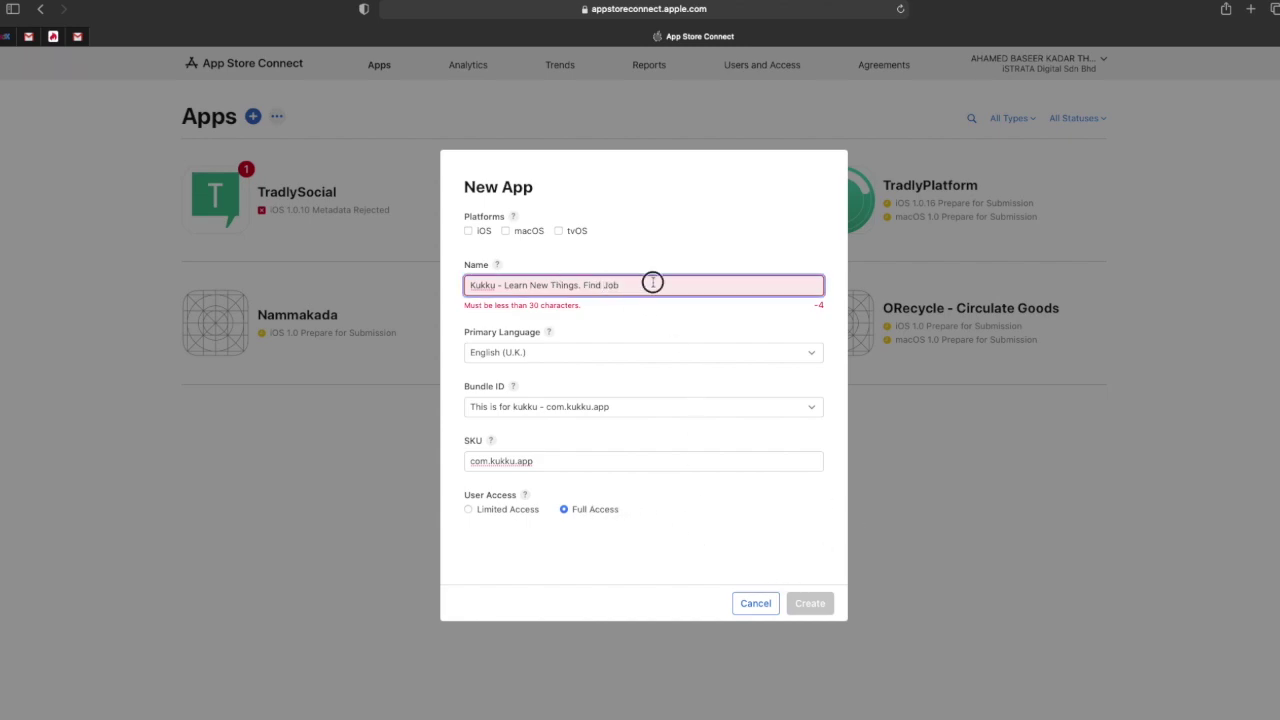
pyautogui.click(502, 285)
pyautogui.press('BackSpace')
pyautogui.press('BackSpace')
pyautogui.press('BackSpace')
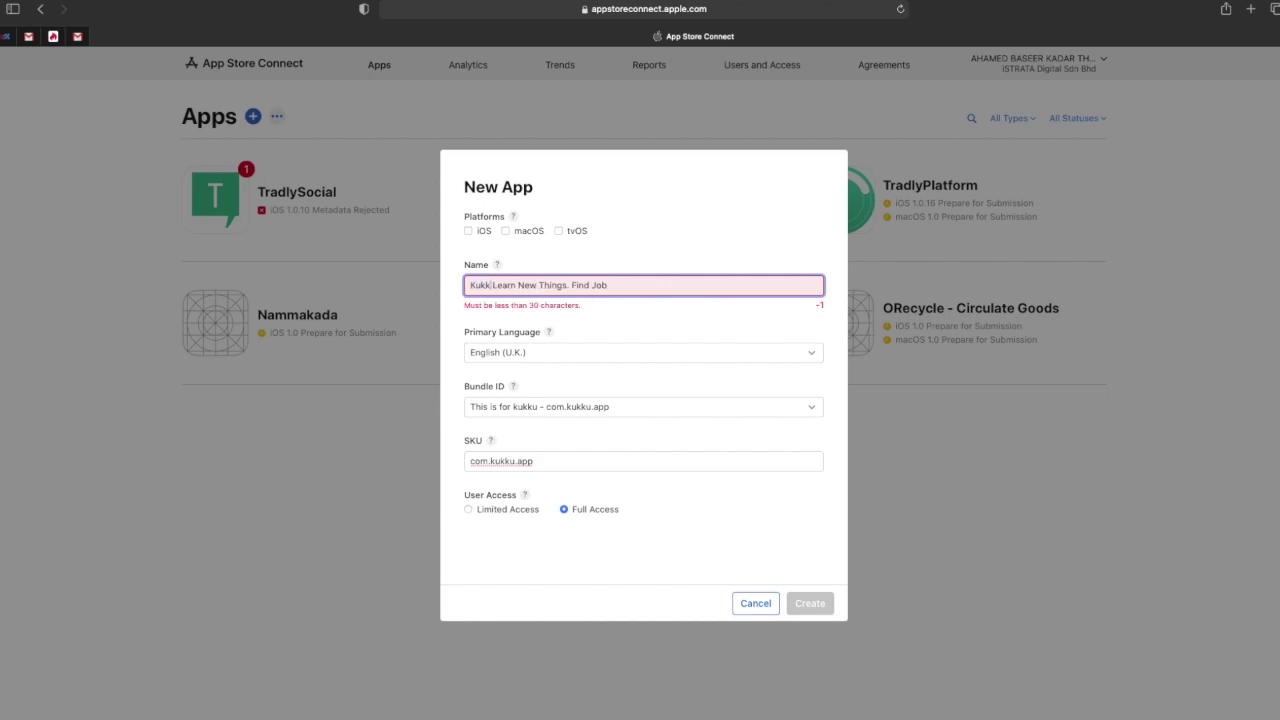
pyautogui.write('u')
pyautogui.doubleClick(545, 285)
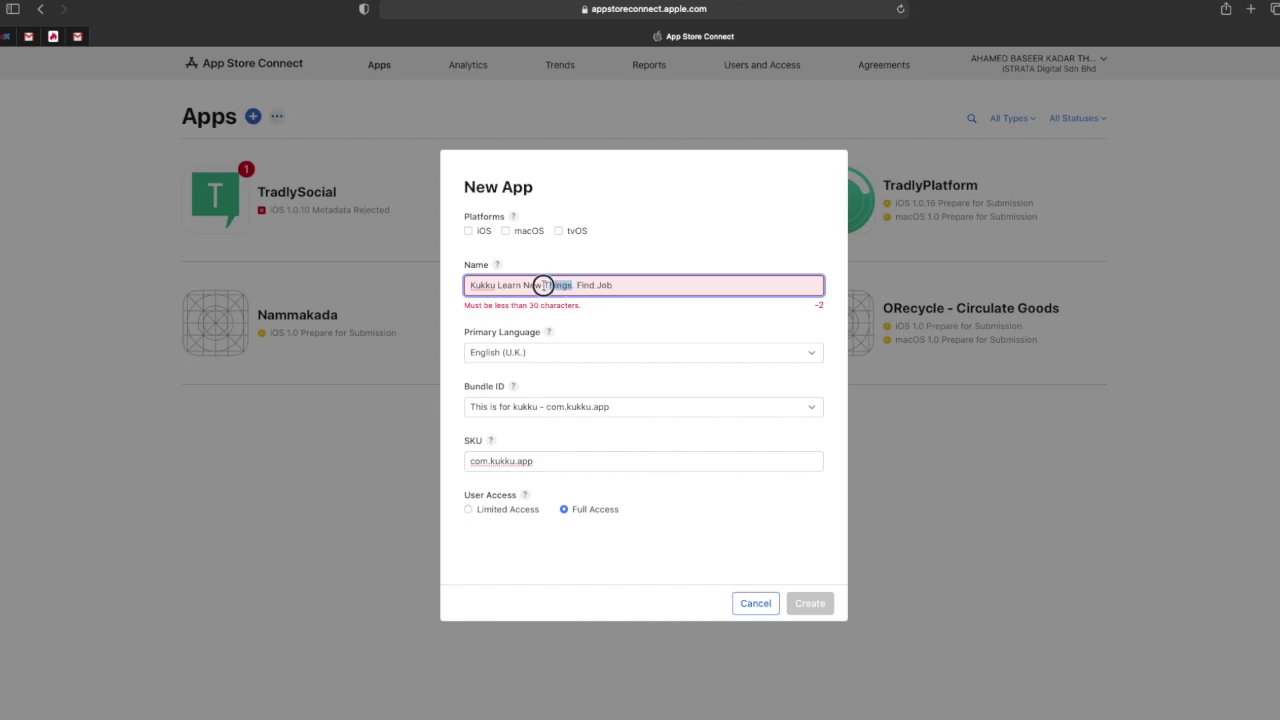
pyautogui.press('BackSpace')
pyautogui.write('Skills')
pyautogui.press('BackSpace')
pyautogui.press('BackSpace')
pyautogui.press('BackSpace')
pyautogui.press('BackSpace')
pyautogui.doubleClick(580, 308)
pyautogui.press('BackSpace')
pyautogui.click(497, 308)
pyautogui.write('-')
pyautogui.click(586, 307)
pyautogui.press('BackSpace')
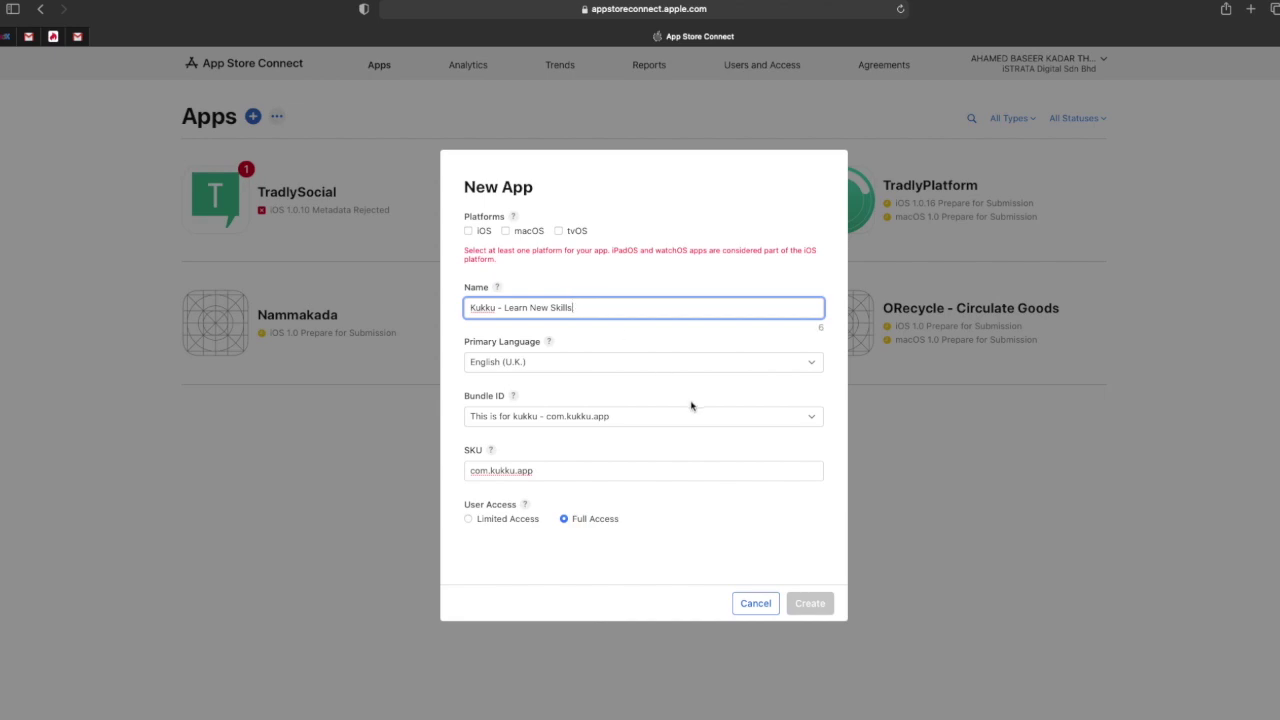
# Step: Select iOS and macOS as the platforms and create the app
pyautogui.click(478, 232)
pyautogui.click(507, 232)
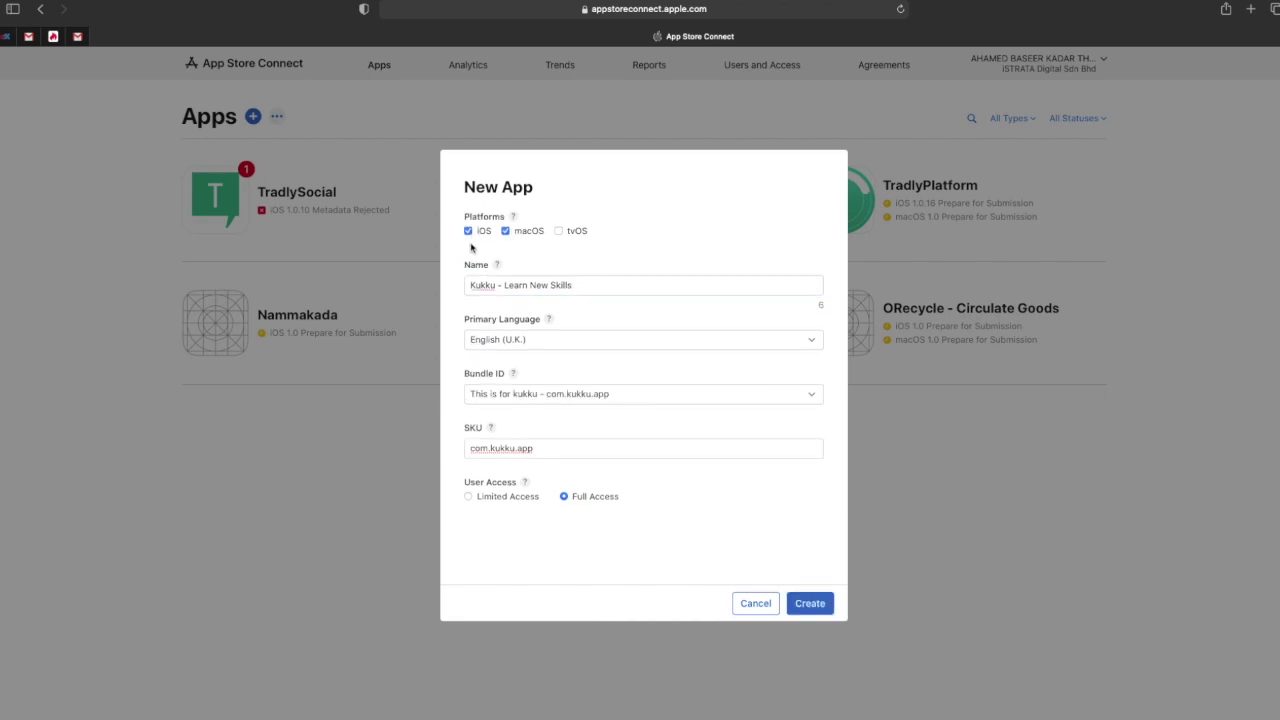
pyautogui.click(790, 603)
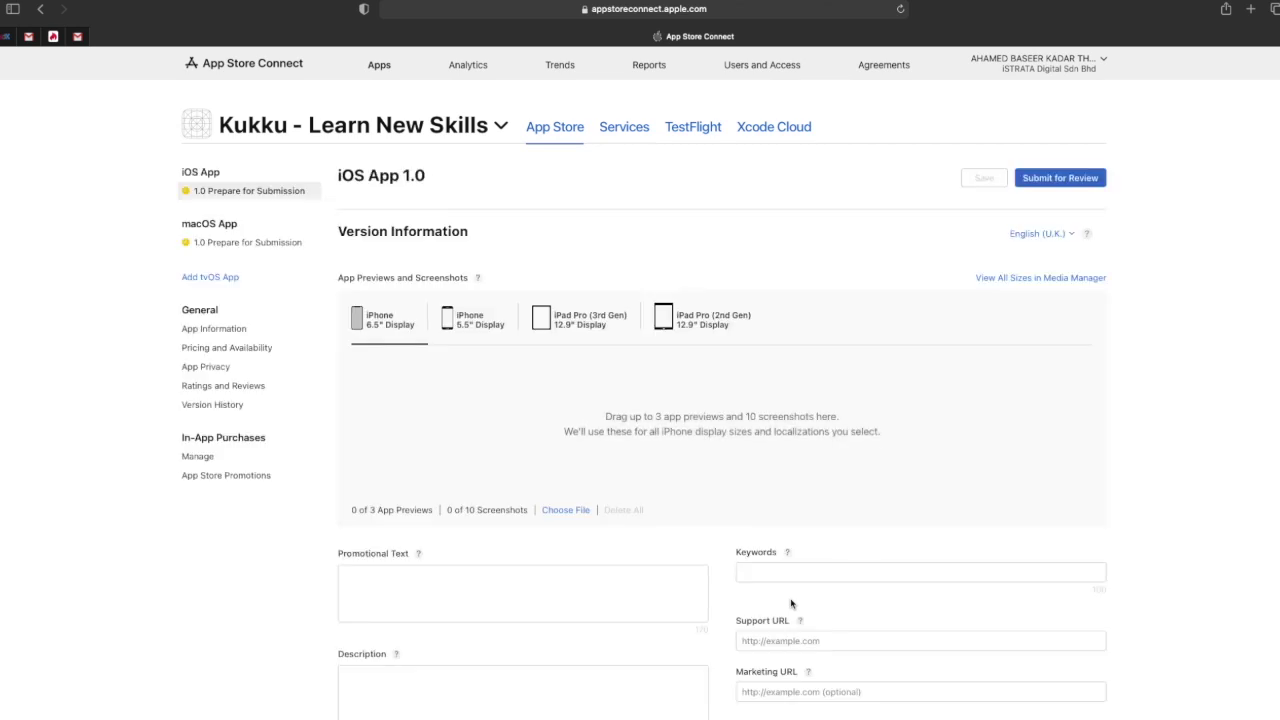
# Step: Examine the iOS App 1.0 version page, from the screenshots area through the build and app review sections
pyautogui.scroll(-10, 791, 603)
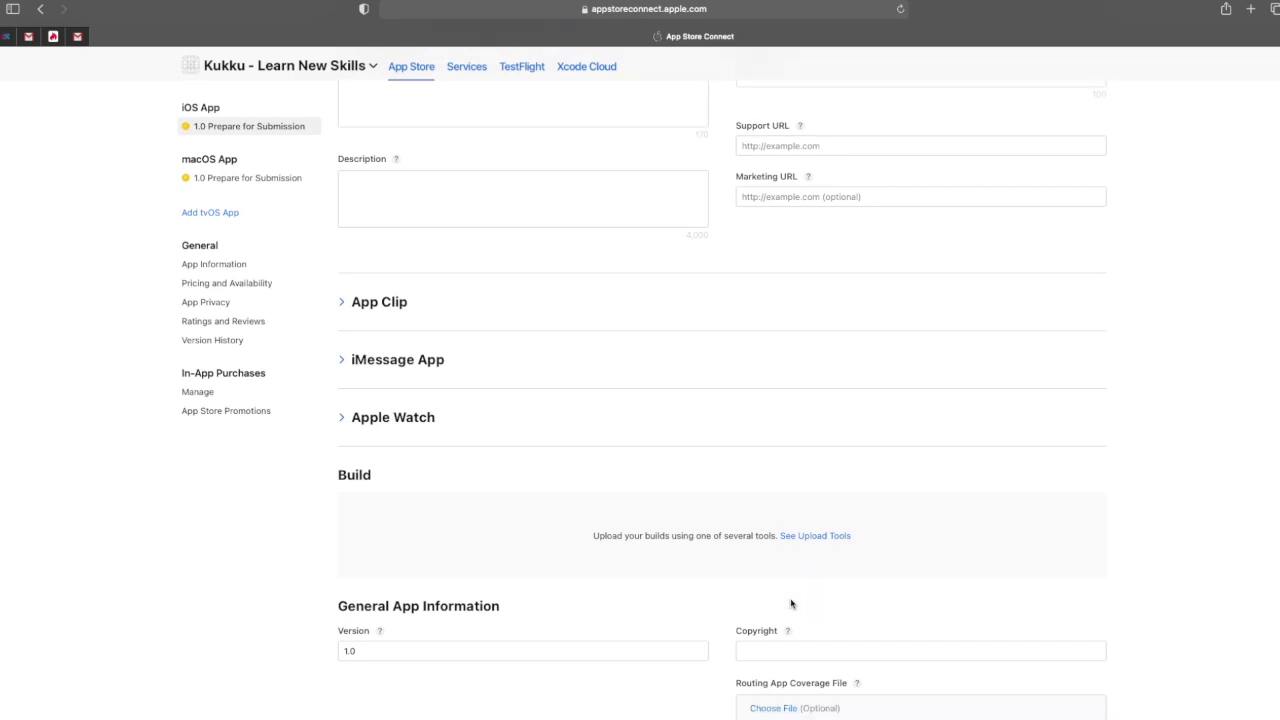
pyautogui.scroll(-10, 791, 603)
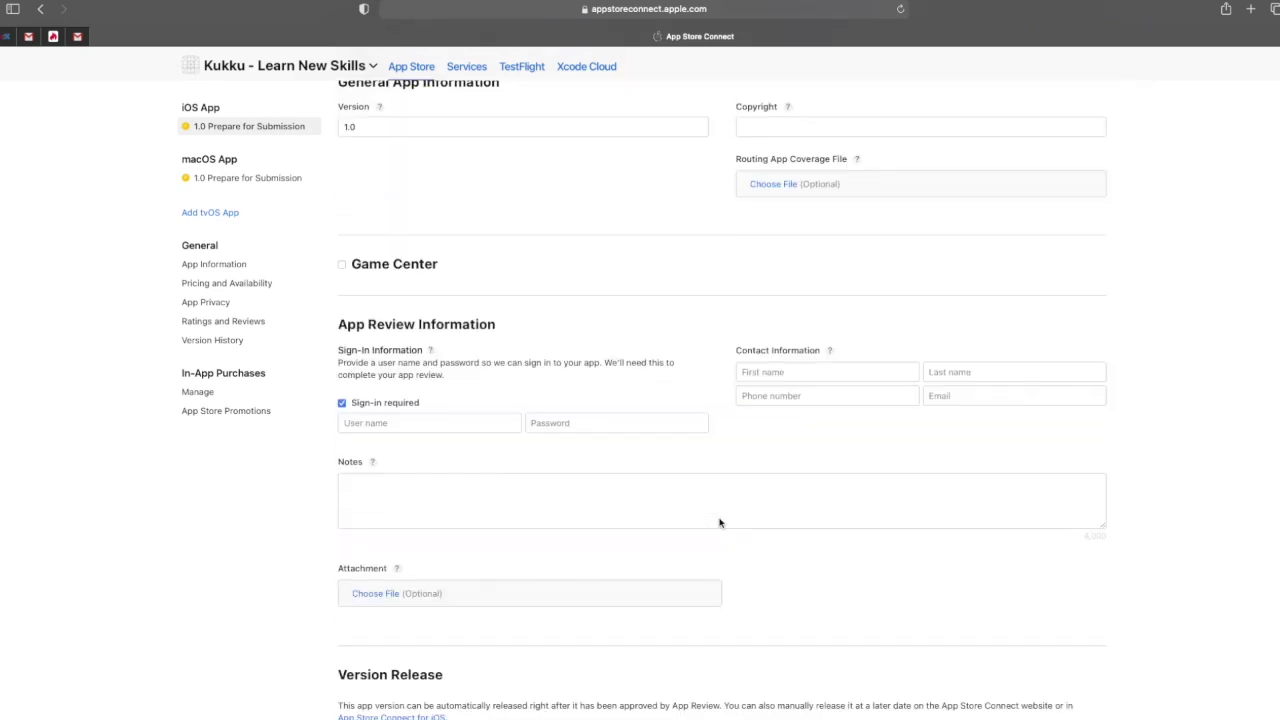
pyautogui.scroll(15, 719, 522)
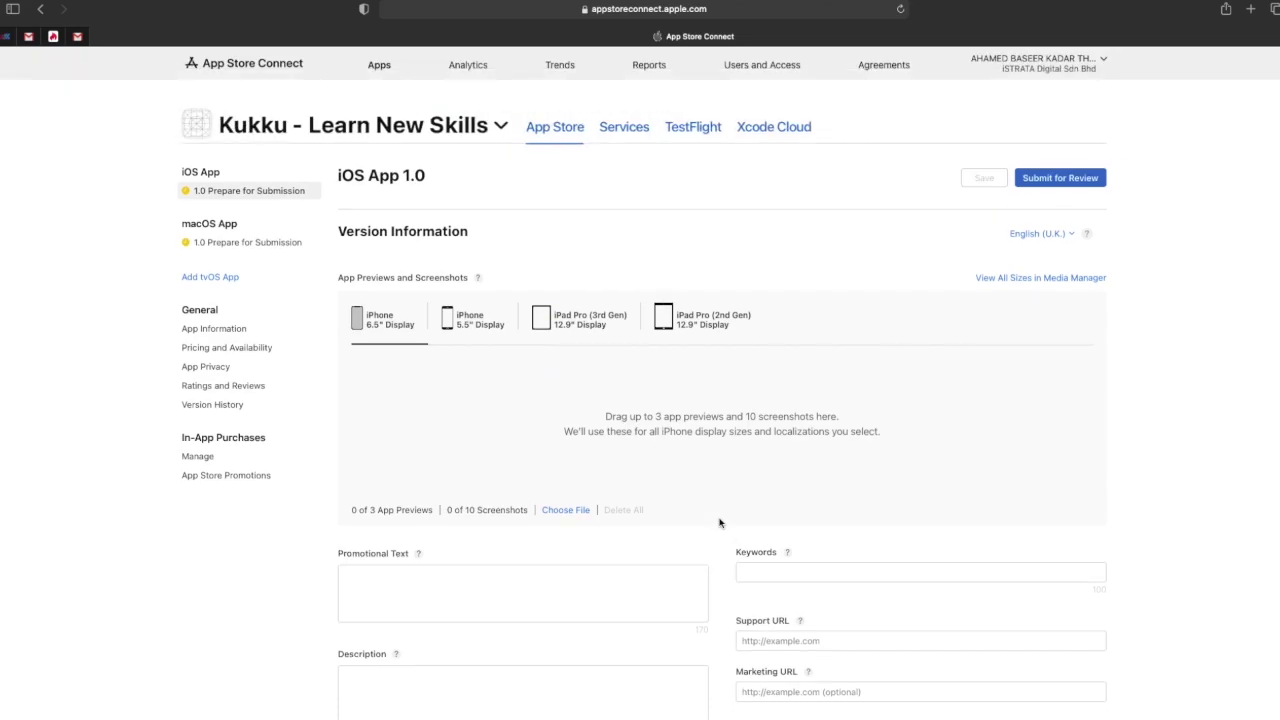
# Step: Review the iOS version page from the description fields down to the Version Release options and back up to the Build section
pyautogui.scroll(-2, 719, 522)
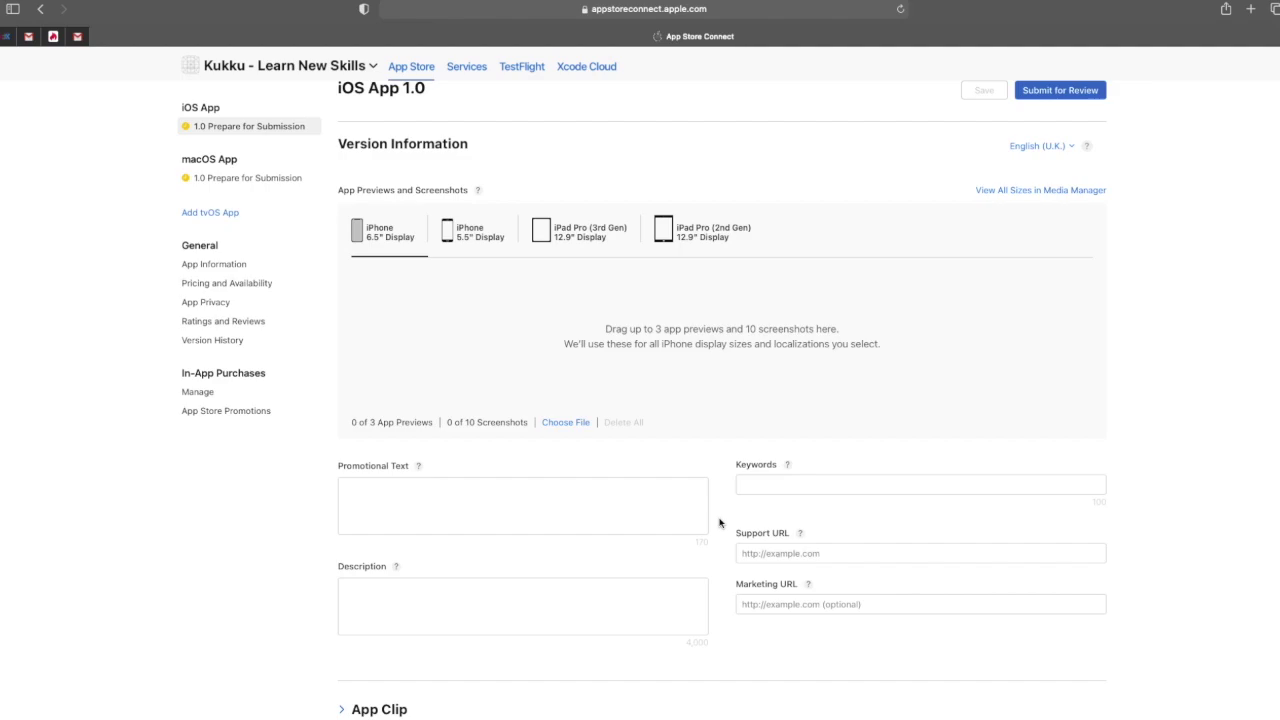
pyautogui.scroll(-14, 719, 522)
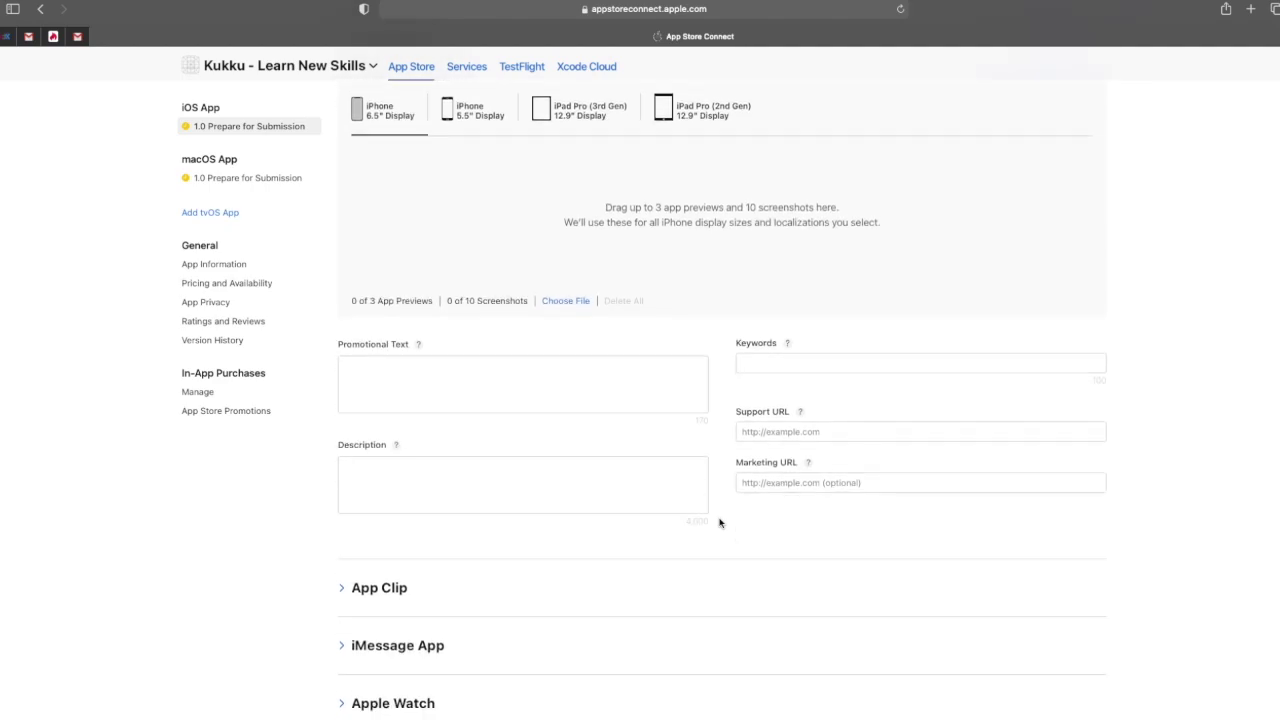
pyautogui.scroll(-12, 719, 522)
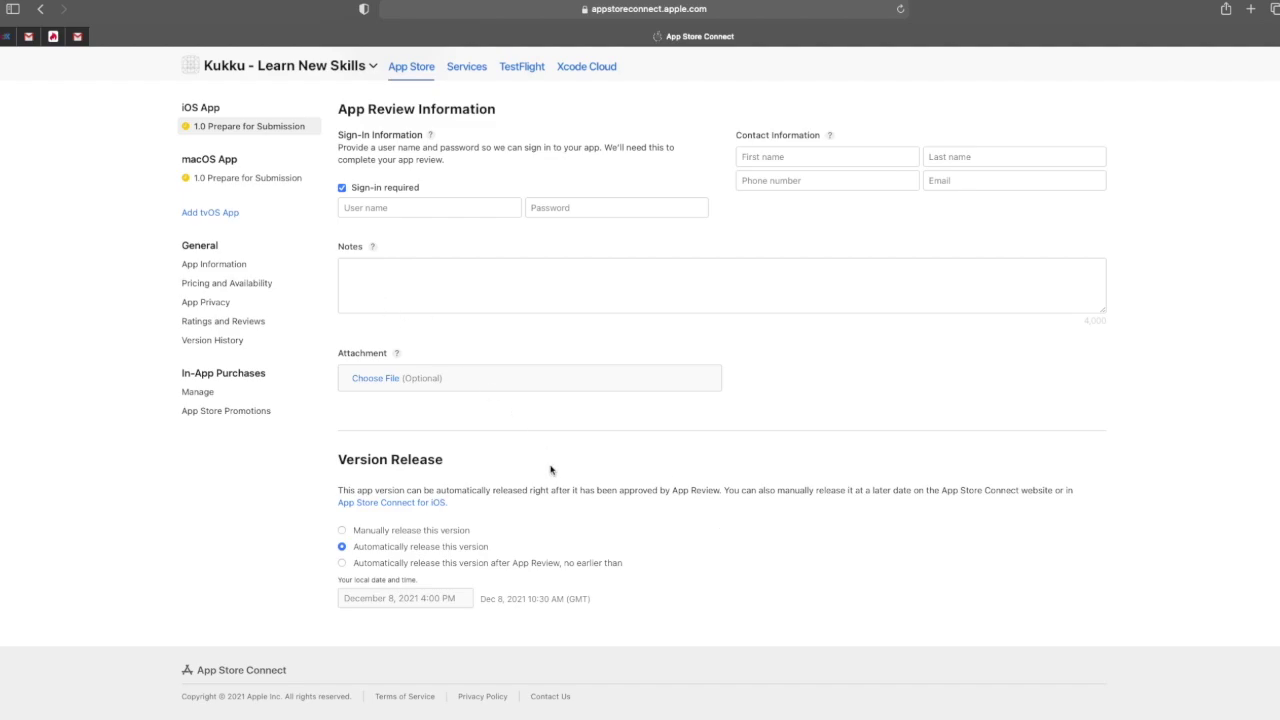
pyautogui.scroll(3, 550, 469)
pyautogui.scroll(5, 550, 469)
pyautogui.scroll(3, 491, 263)
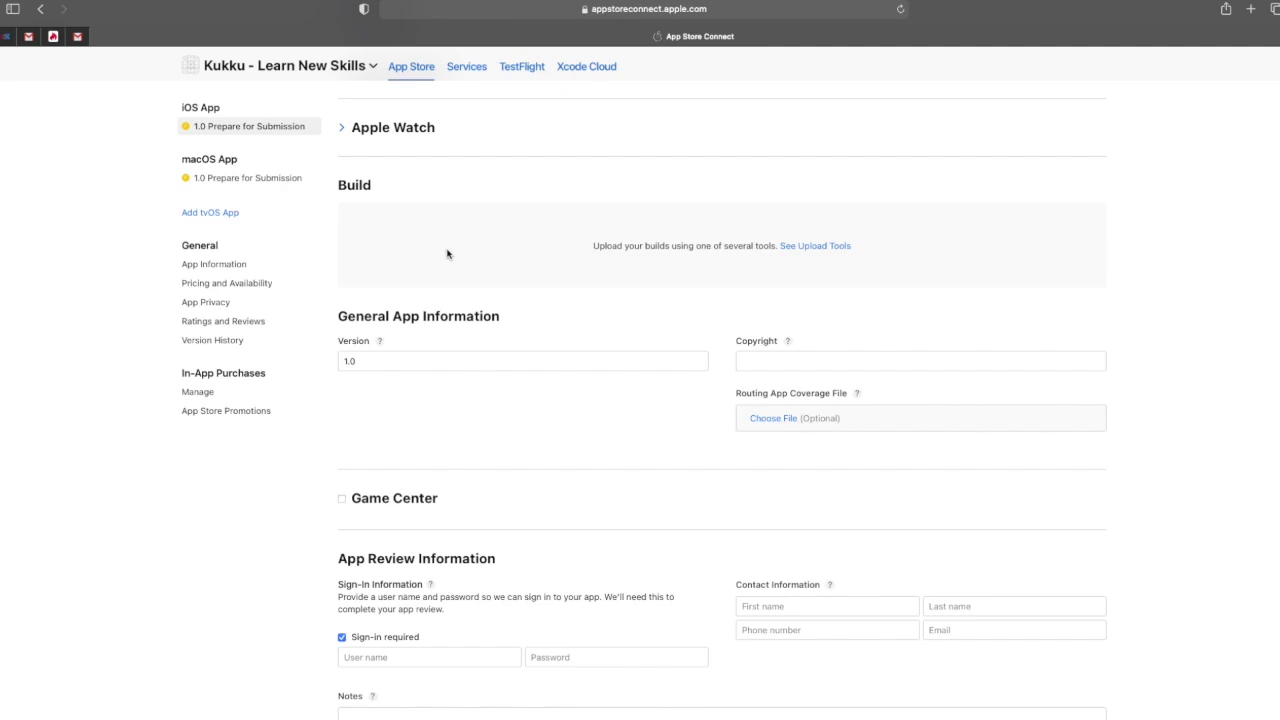
# Step: Check the app's TestFlight builds page, return to its App Store page, and view the account's Agreements, Tax, and Banking page
pyautogui.click(515, 72)
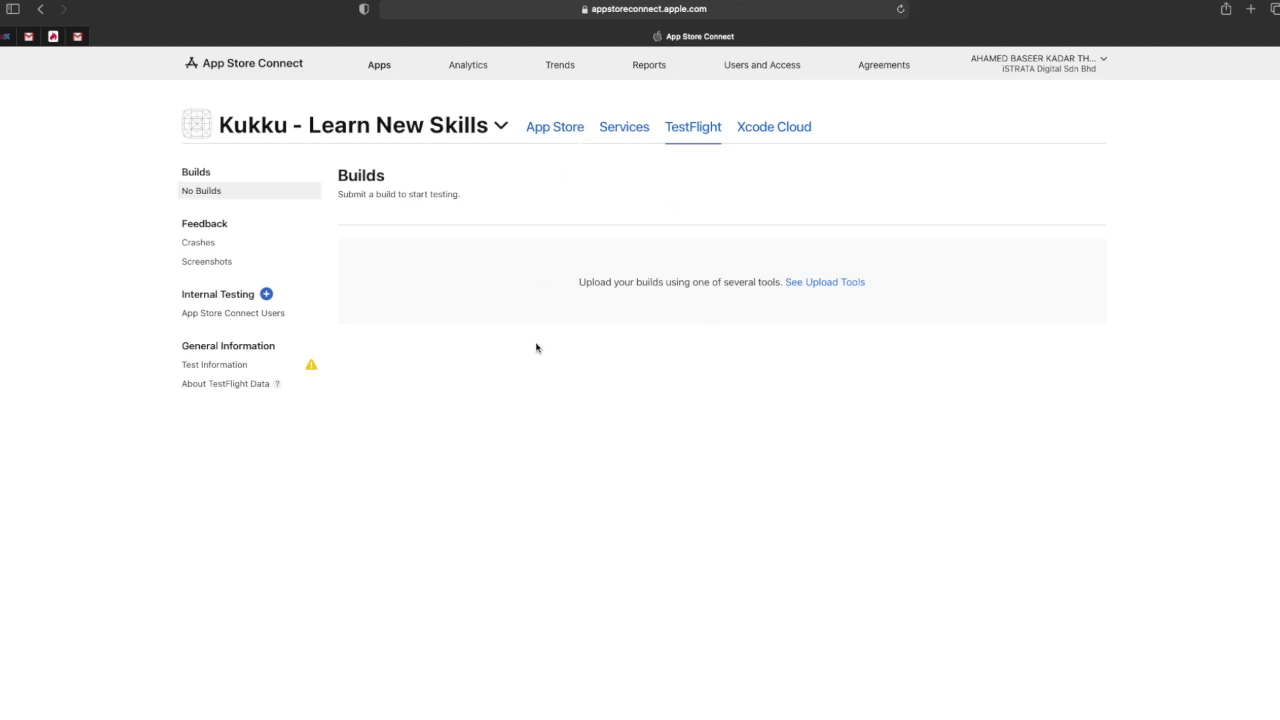
pyautogui.click(562, 129)
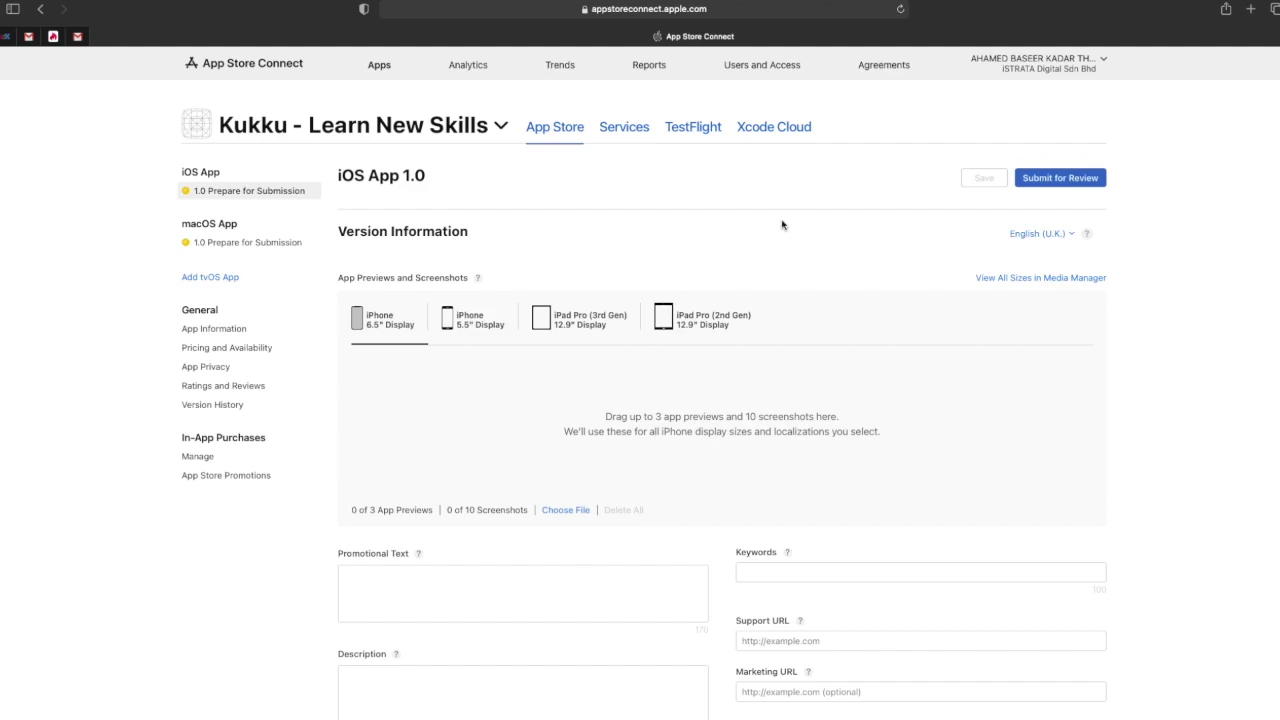
pyautogui.click(886, 67)
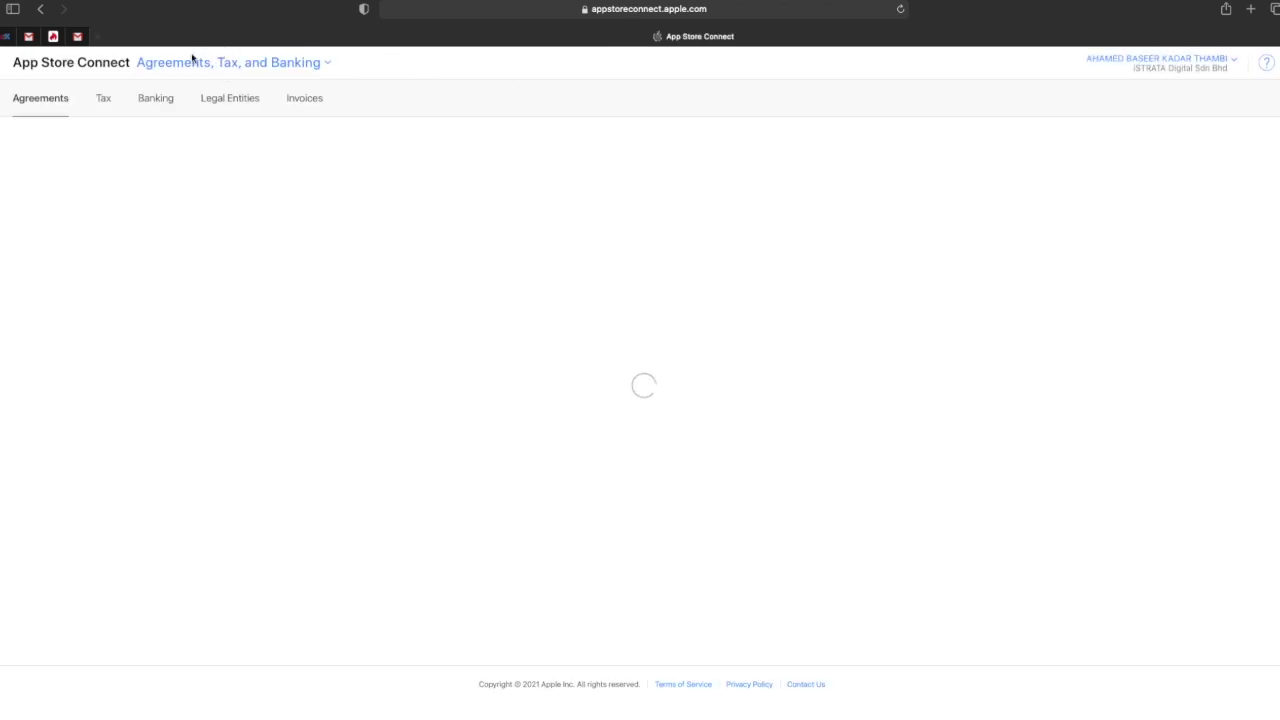
# Step: Go to developer.apple.com and open Certificates, Identifiers & Profiles from the developer account
pyautogui.click(640, 9)
pyautogui.write('developer')
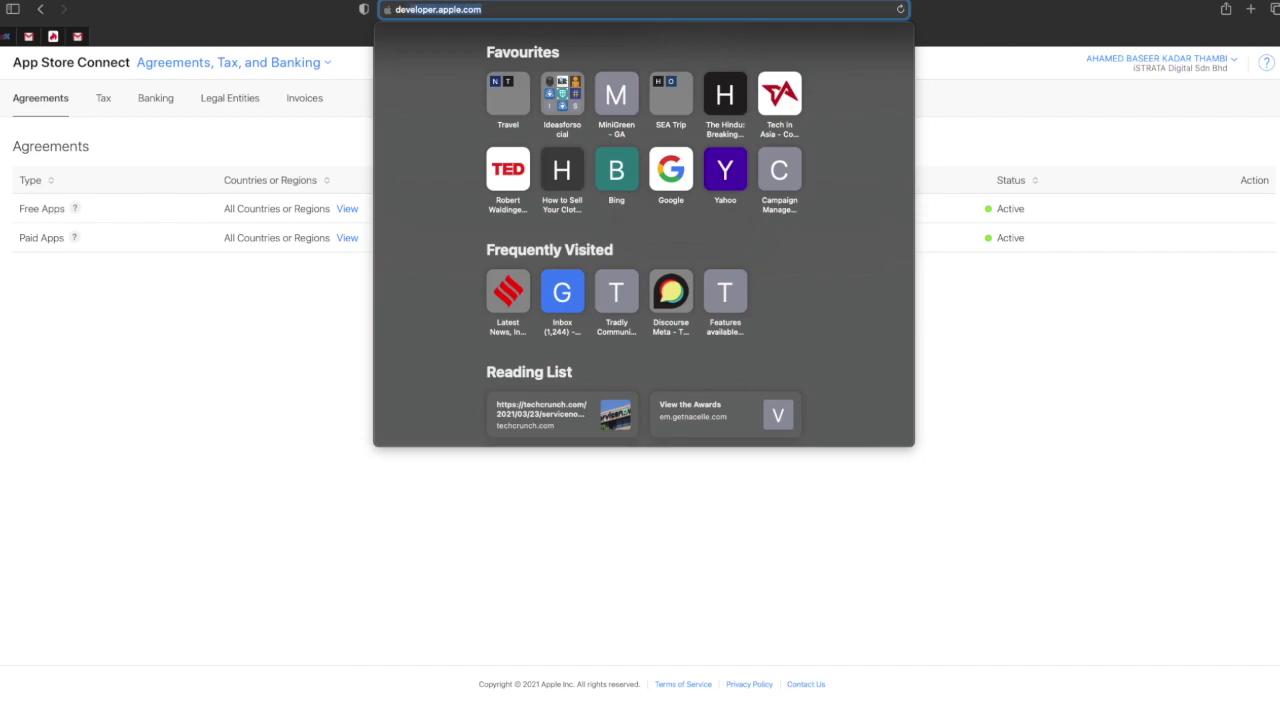
pyautogui.press('Return')
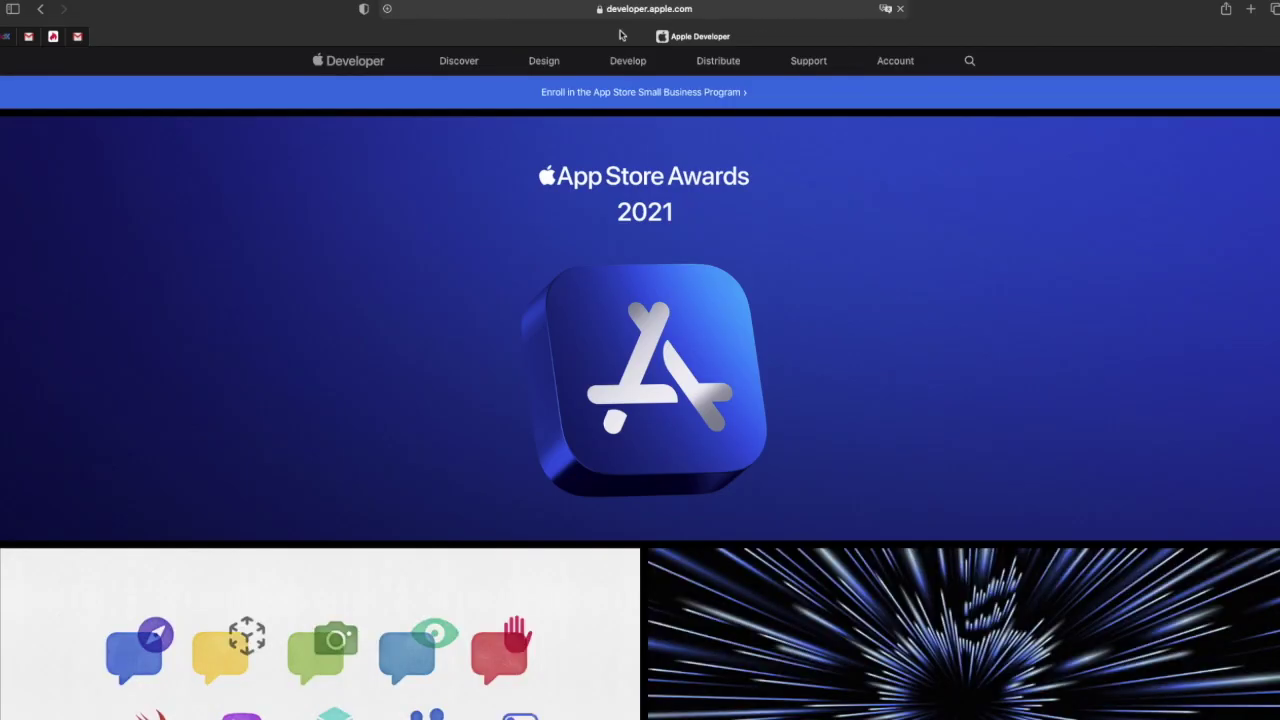
pyautogui.click(895, 62)
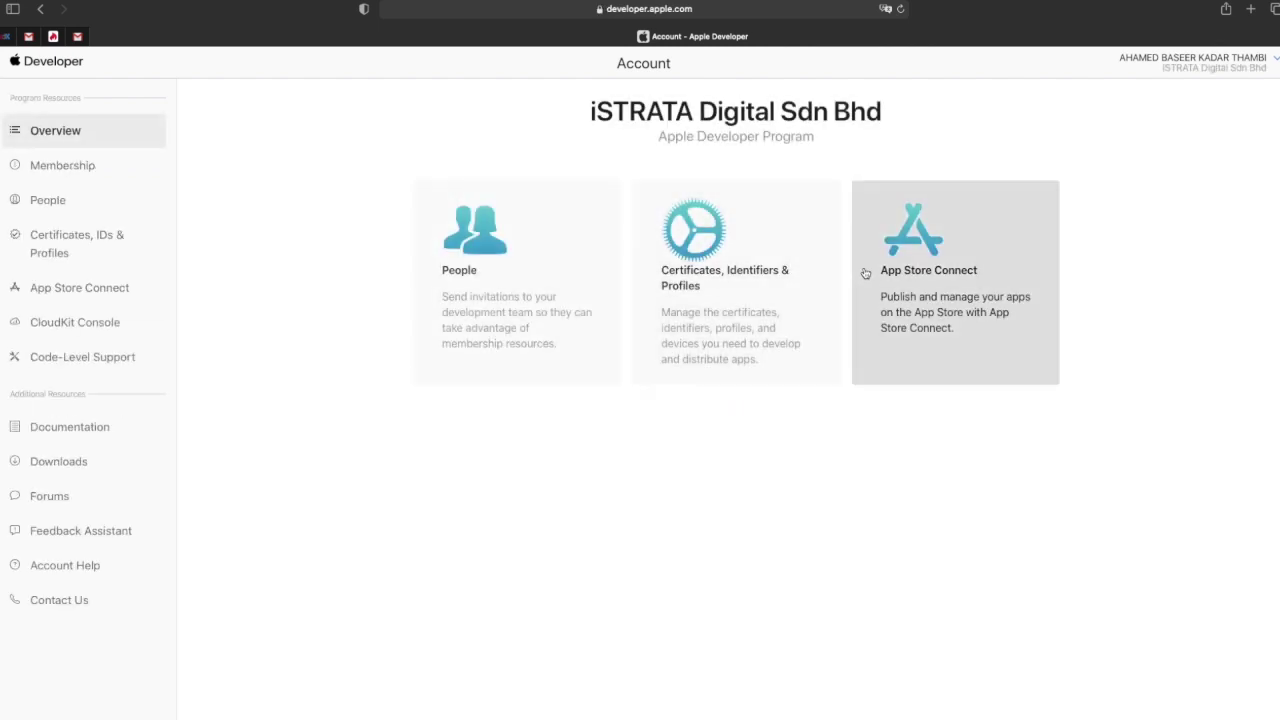
pyautogui.click(758, 283)
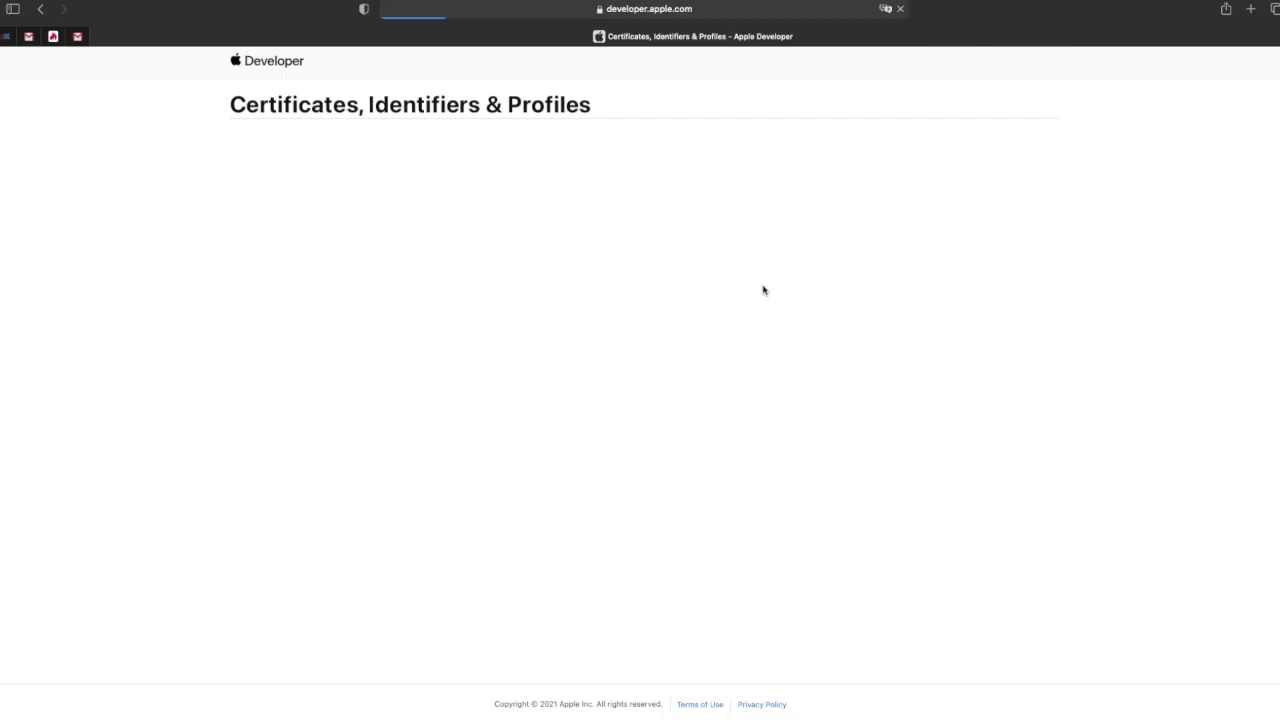